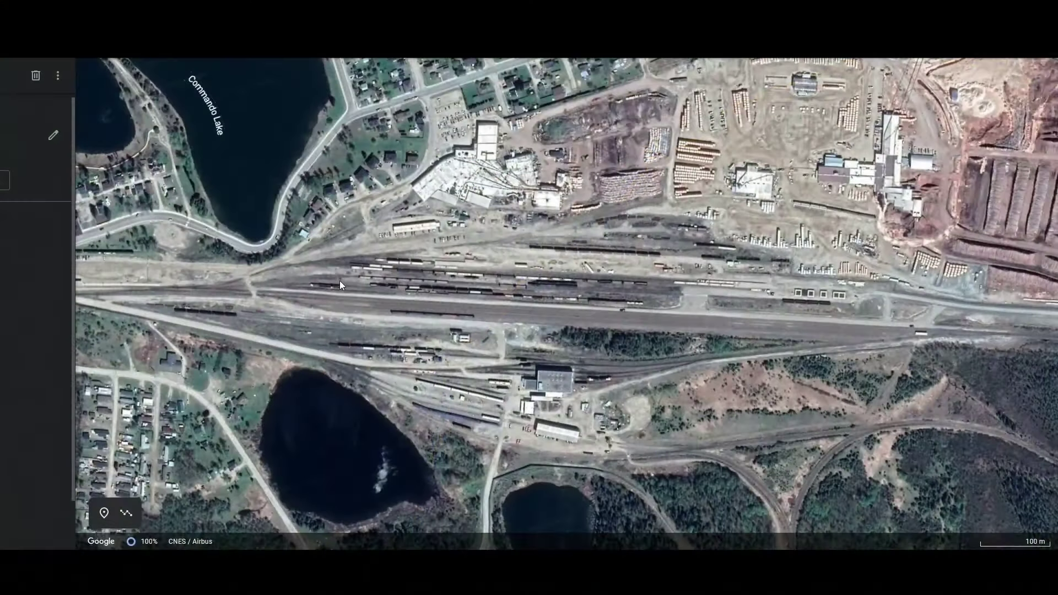
# Step: Examine the rail yard south of Commando Lake on the satellite map, up close and in its surroundings
pyautogui.scroll(5, 353, 269)
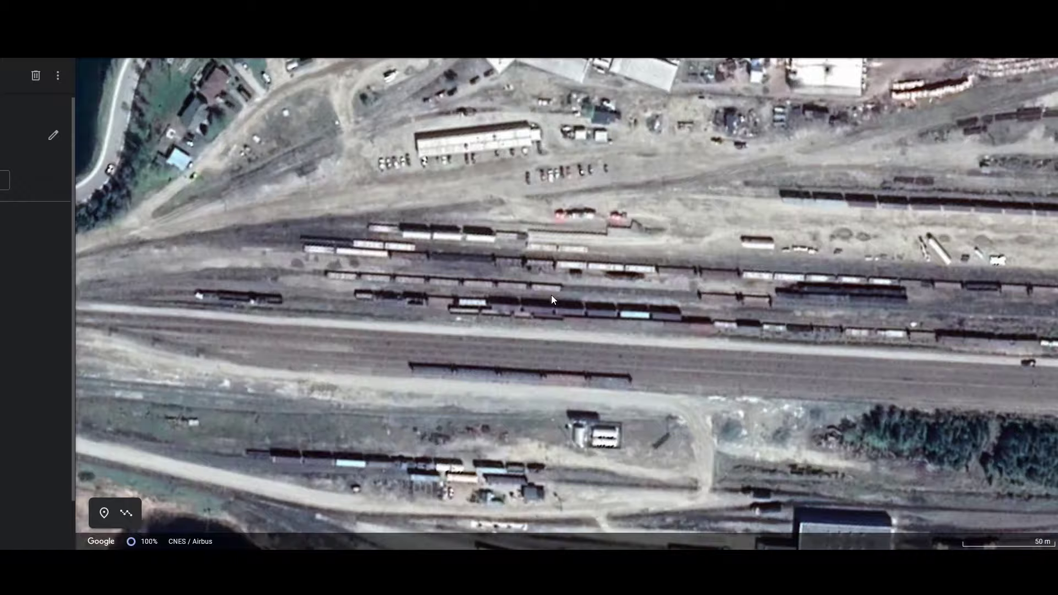
pyautogui.scroll(-5, 551, 295)
pyautogui.scroll(2, 504, 283)
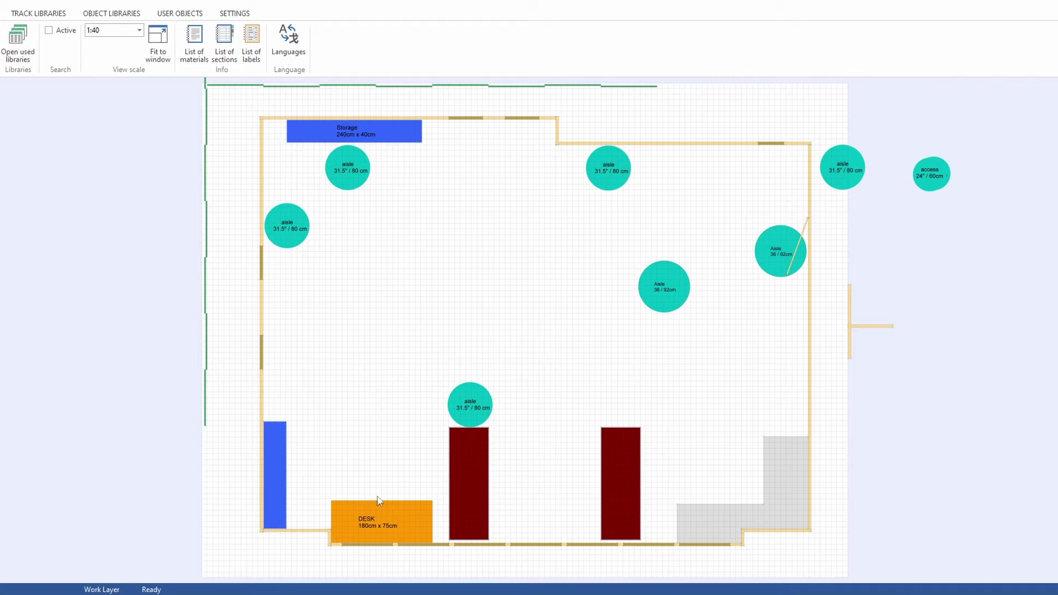
# Step: Highlight the two dark red rectangles and the grey L-shaped corner area in the room plan one after another
pyautogui.click(472, 547)
pyautogui.click(522, 495)
pyautogui.click(486, 492)
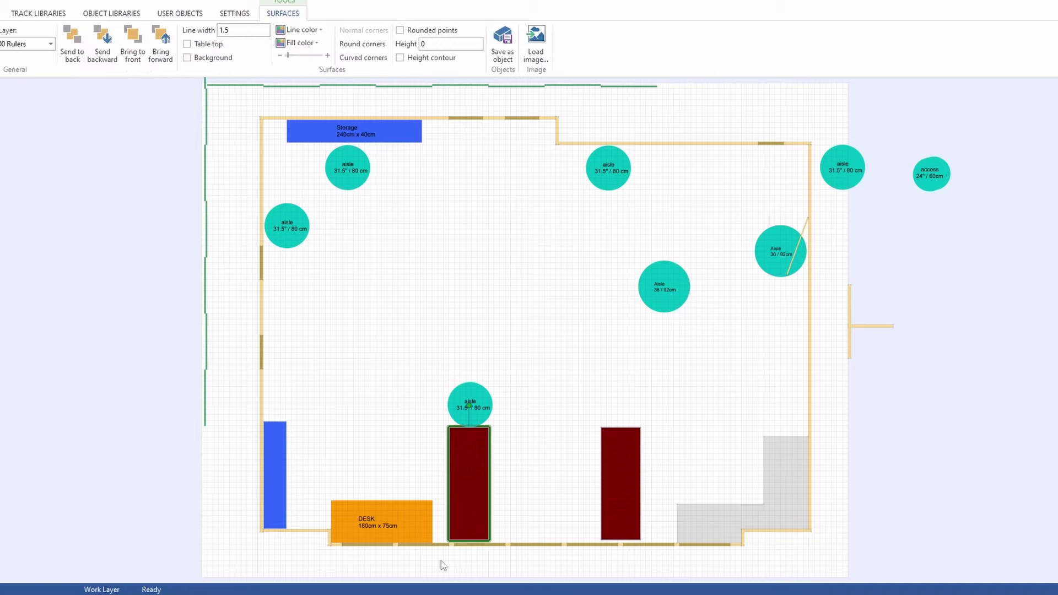
pyautogui.click(638, 475)
pyautogui.click(543, 491)
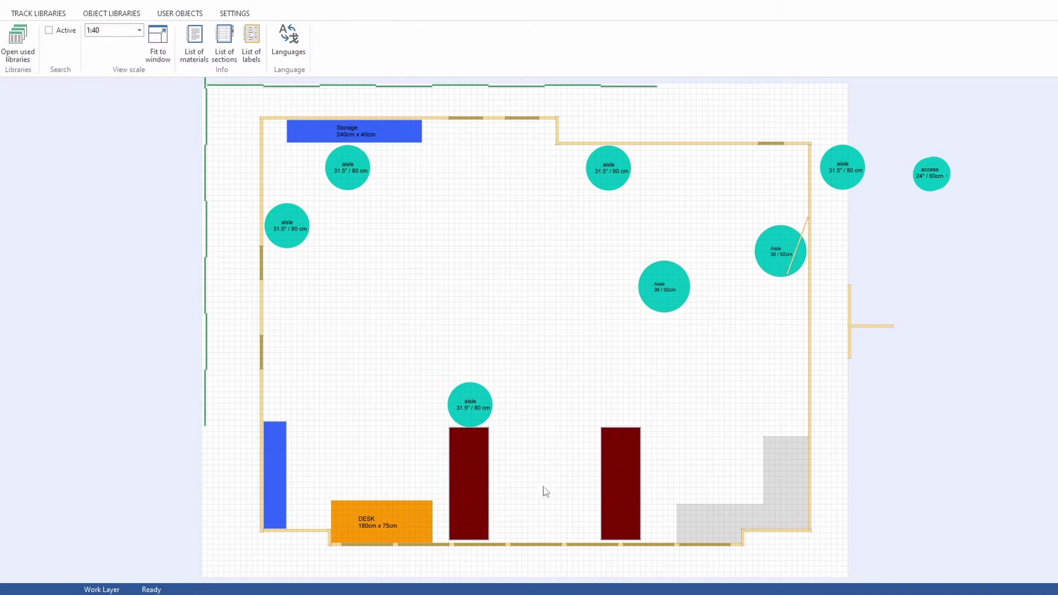
pyautogui.click(726, 503)
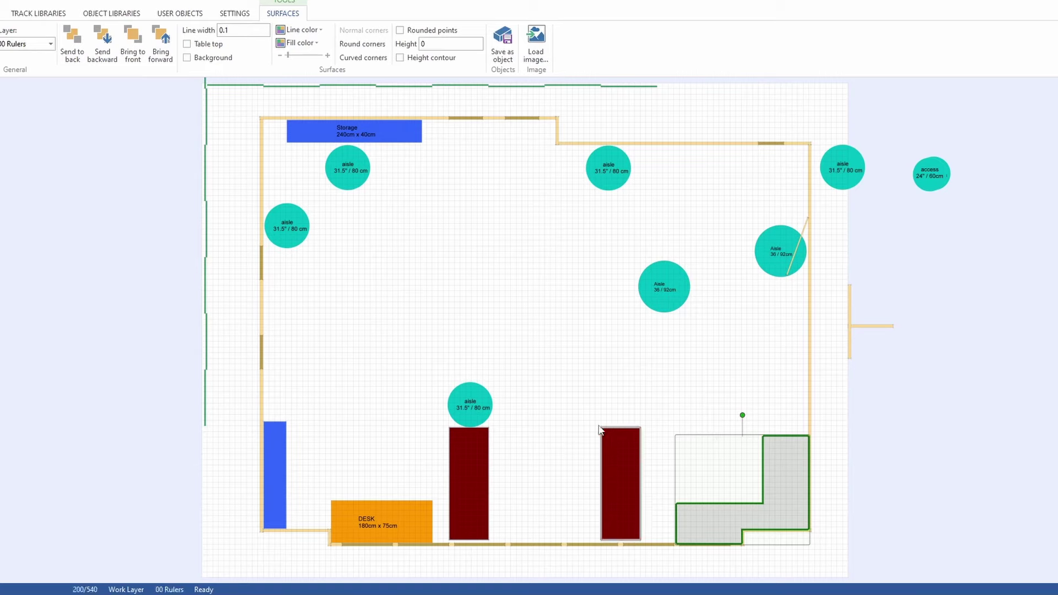
pyautogui.click(331, 284)
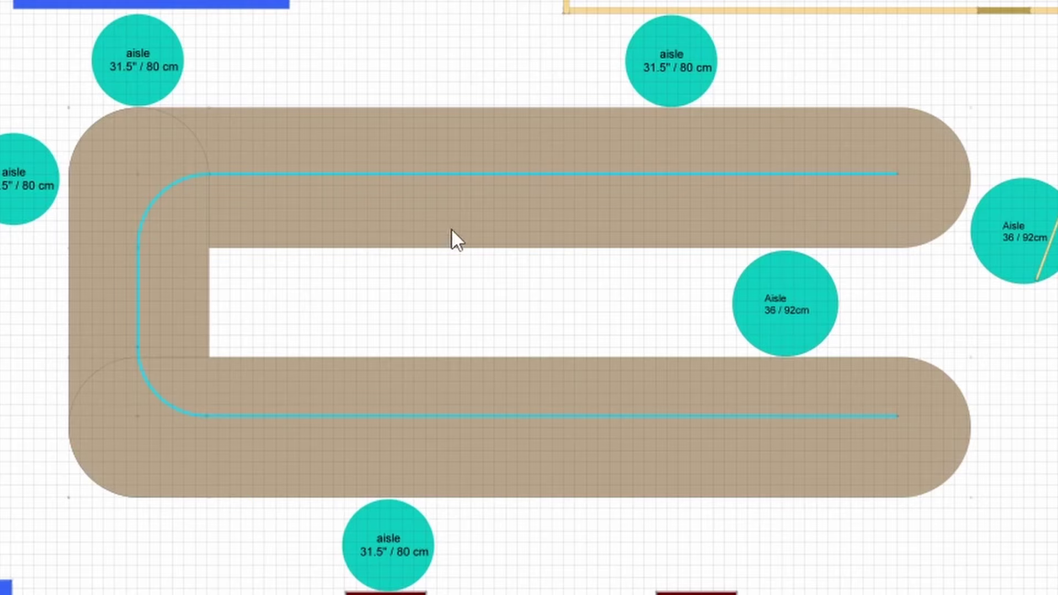
# Step: Highlight the cyan line running through the middle of the U-shaped benchwork, then clear the selection
pyautogui.click(464, 173)
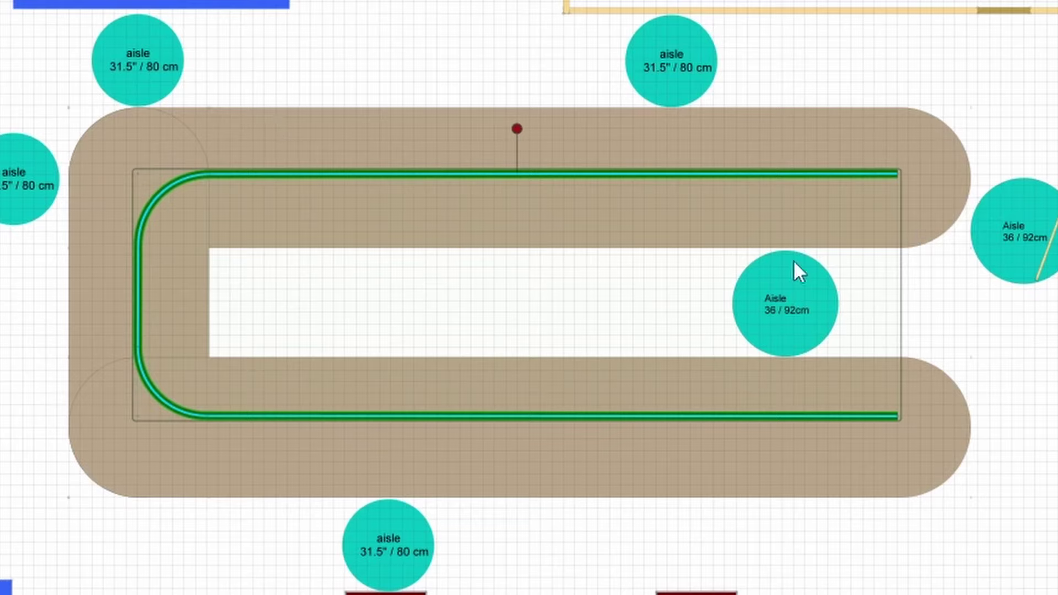
pyautogui.click(583, 285)
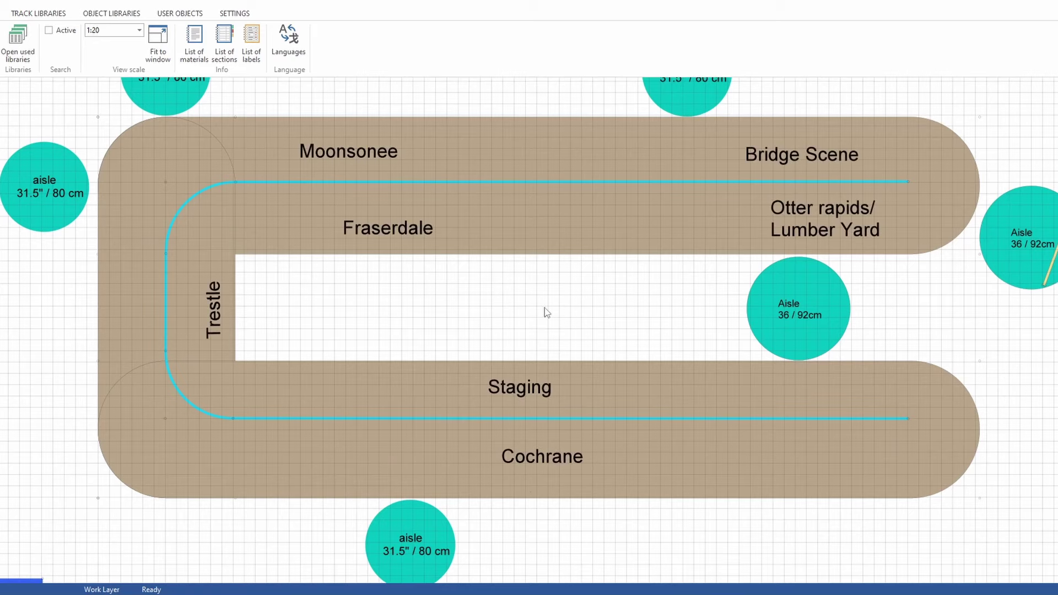
# Step: Highlight the scene labels in route order: Cochrane, Staging, Trestle, Fraserdale, Otter rapids/Lumber Yard, Bridge Scene and Moonsonee
pyautogui.click(553, 456)
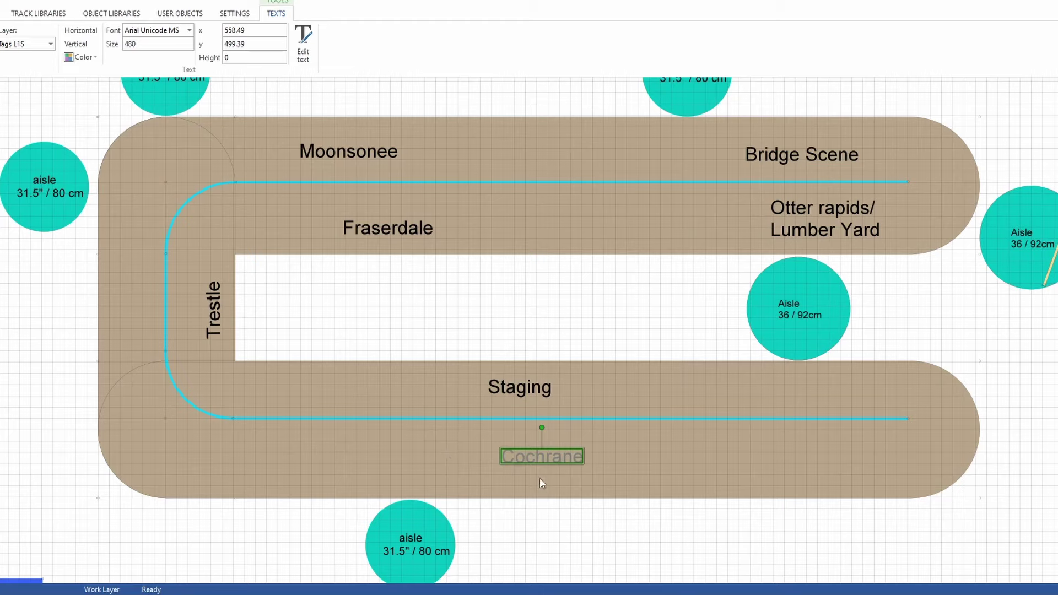
pyautogui.click(528, 386)
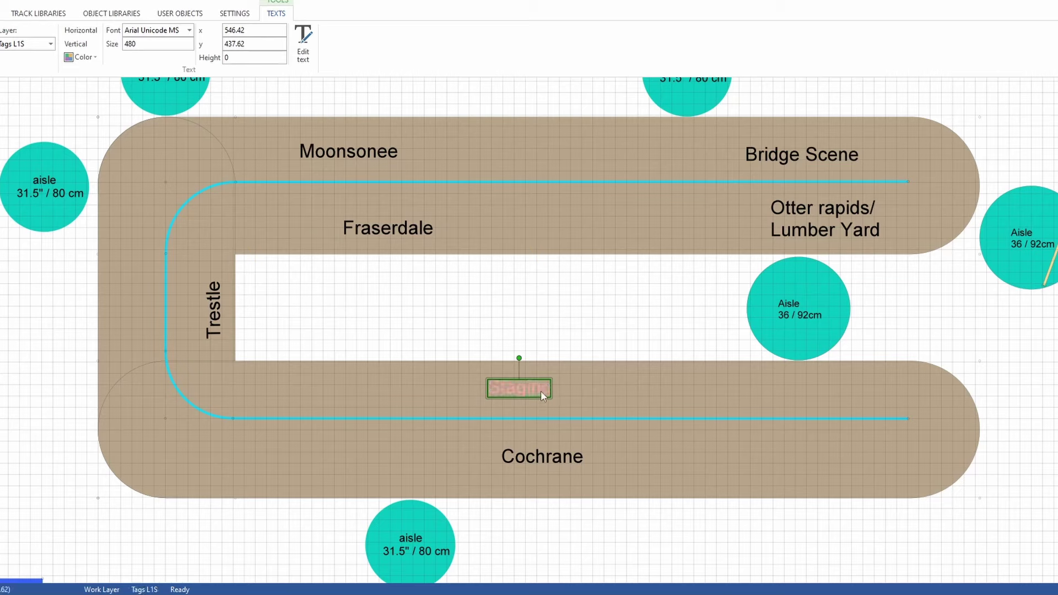
pyautogui.click(457, 389)
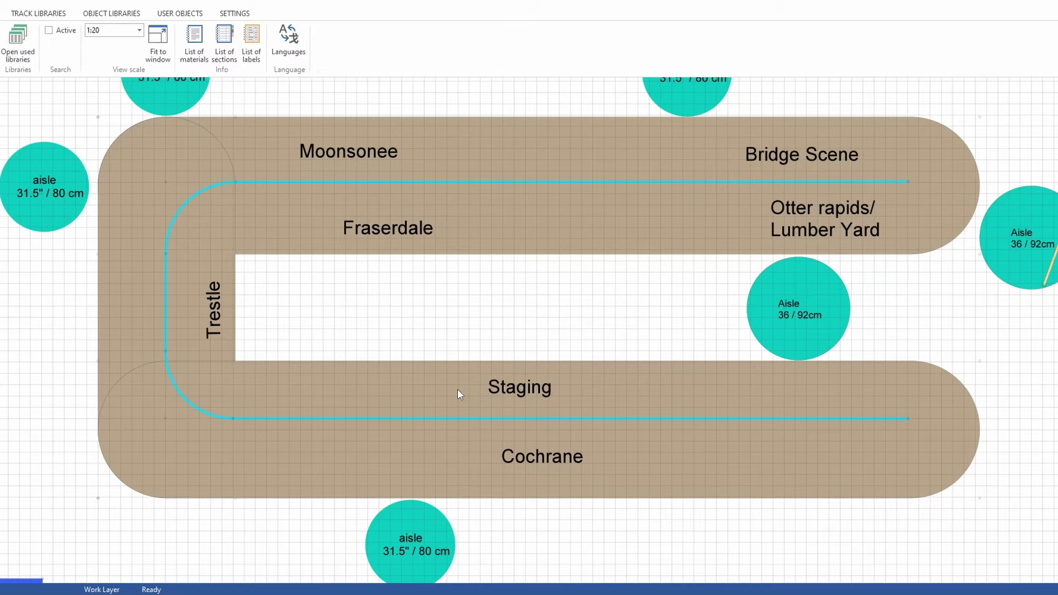
pyautogui.click(221, 323)
pyautogui.click(353, 230)
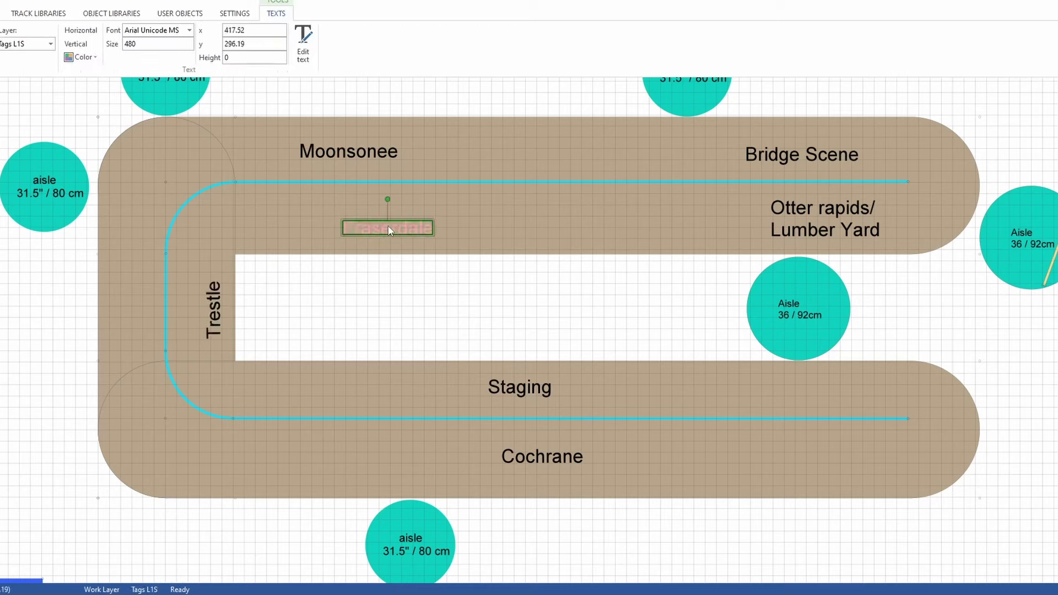
pyautogui.click(816, 223)
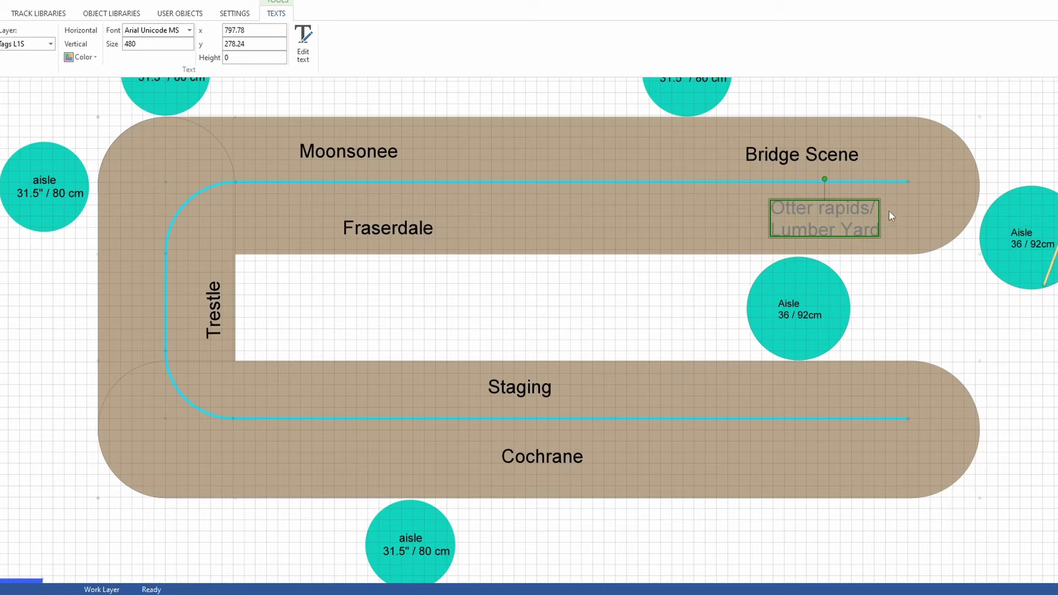
pyautogui.click(822, 158)
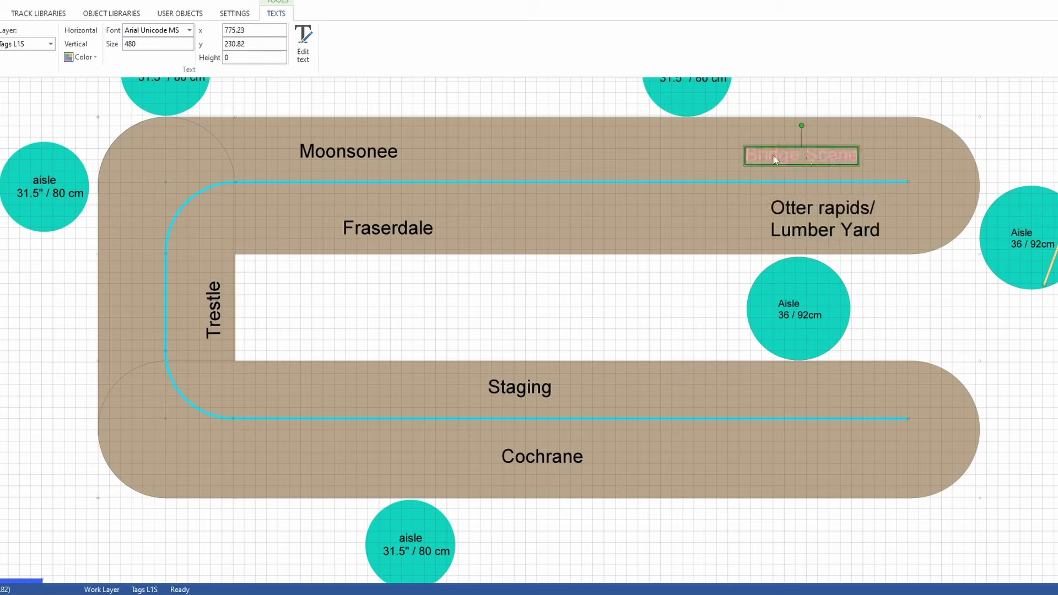
pyautogui.click(350, 158)
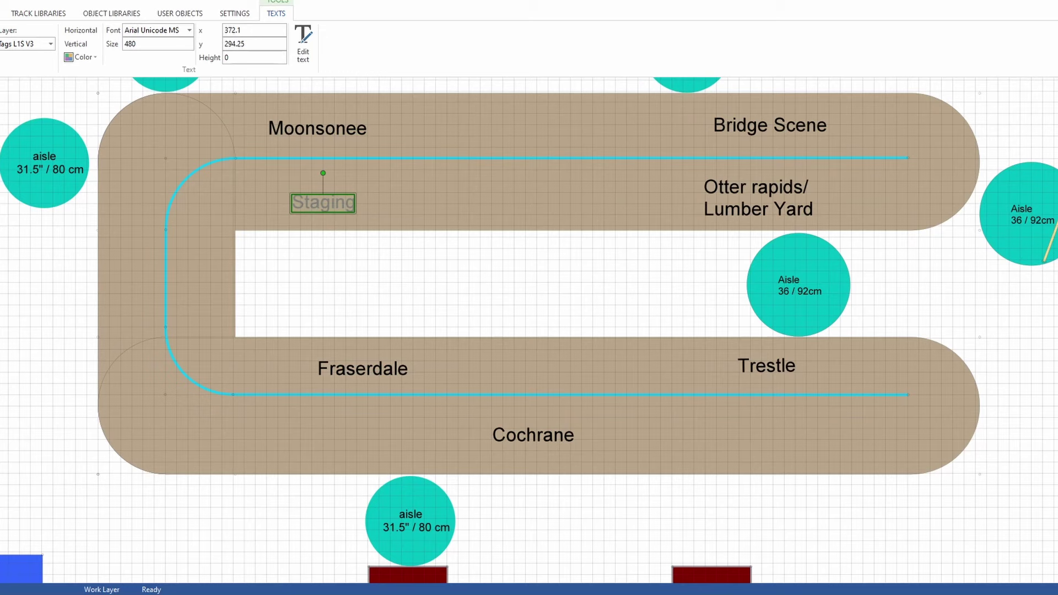
# Step: Return to the arrangement with Trestle on the connecting leg and highlight its Cochrane, Staging and Moonsonee labels
pyautogui.click(686, 295)
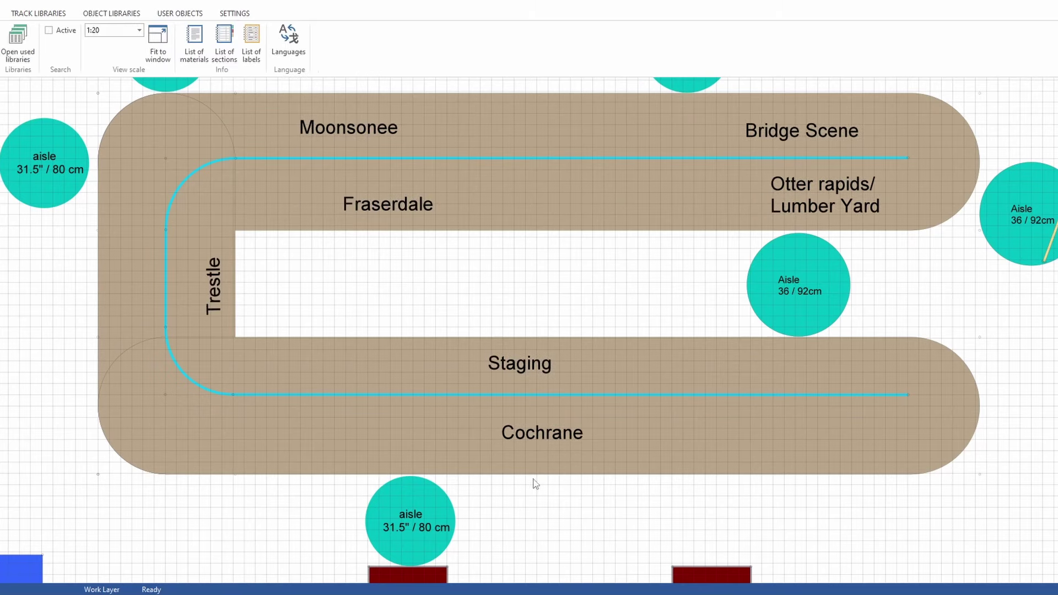
pyautogui.click(532, 436)
pyautogui.click(533, 366)
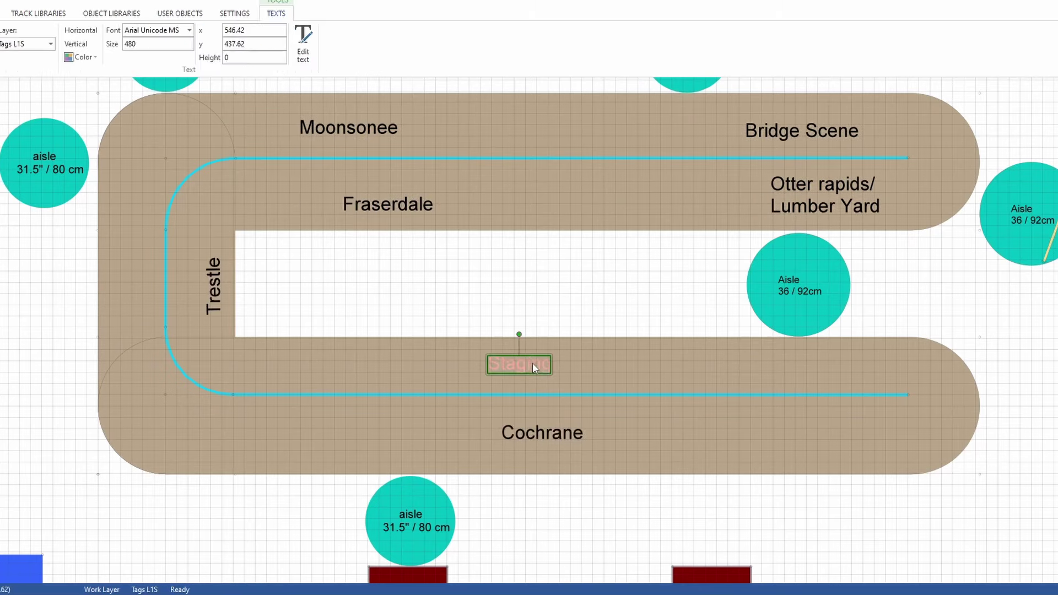
pyautogui.click(385, 128)
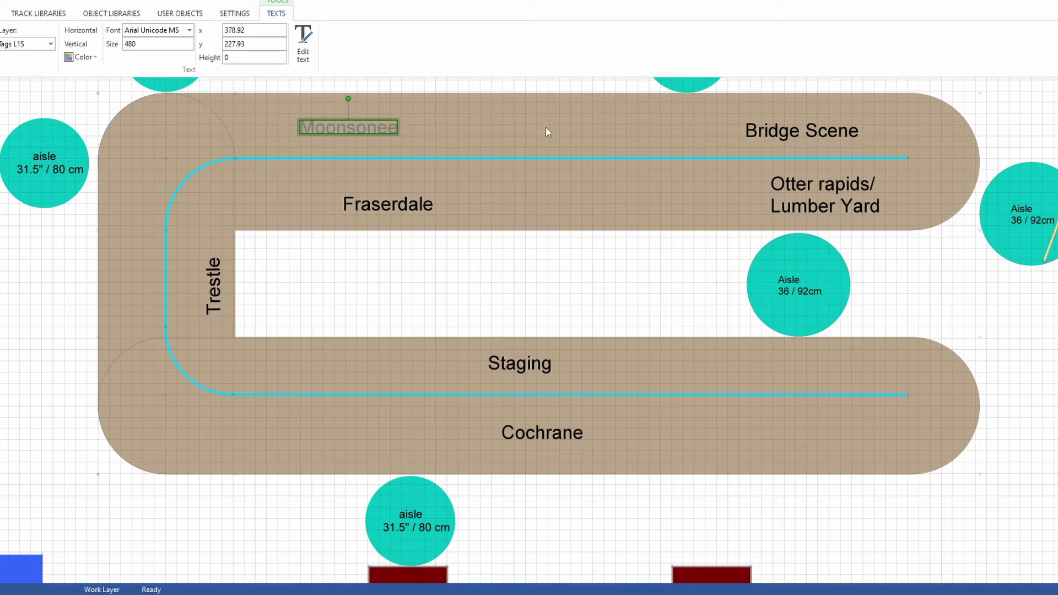
pyautogui.click(495, 134)
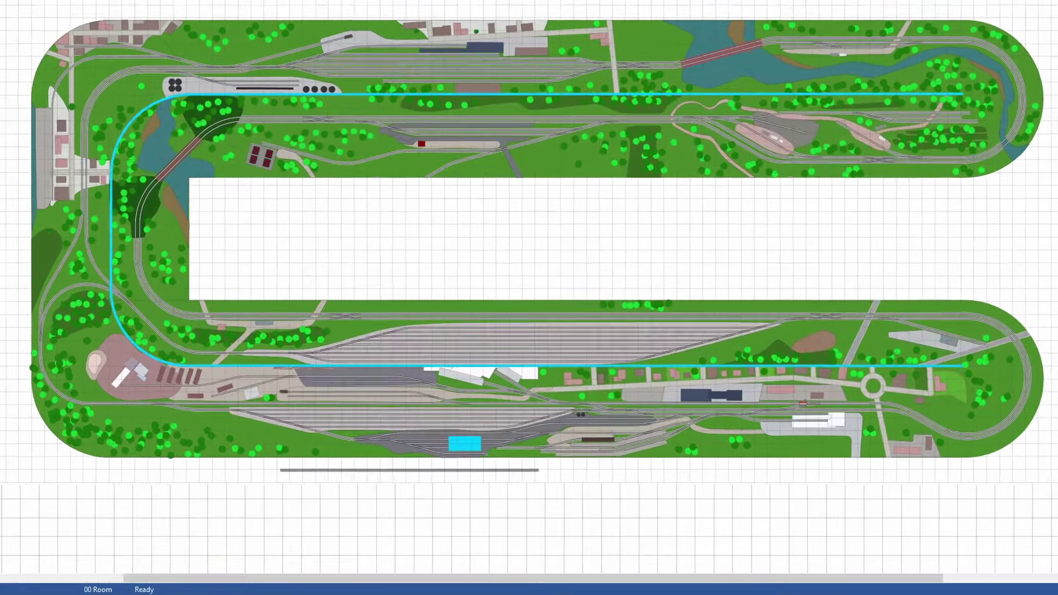
# Step: Highlight the main line passing through the Cochrane yard on the track plan, then clear the selection
pyautogui.scroll(4, 551, 551)
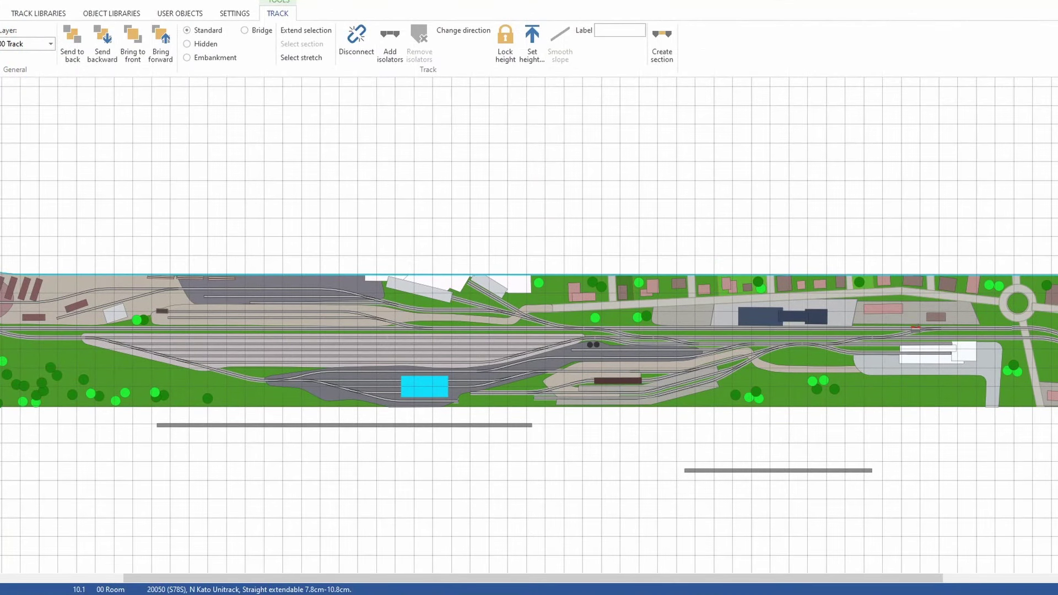
pyautogui.click(441, 329)
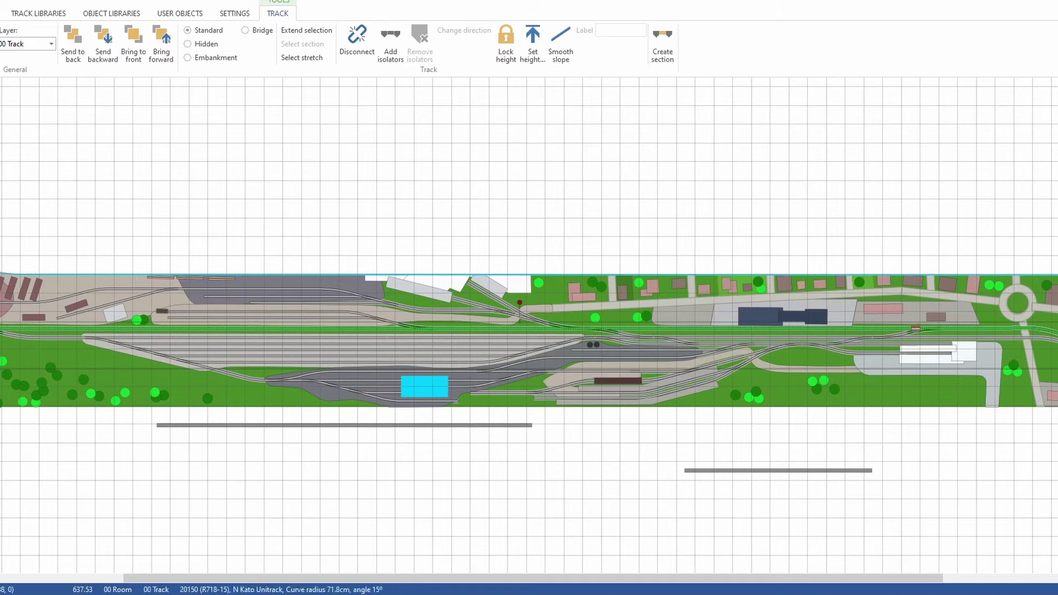
pyautogui.click(992, 496)
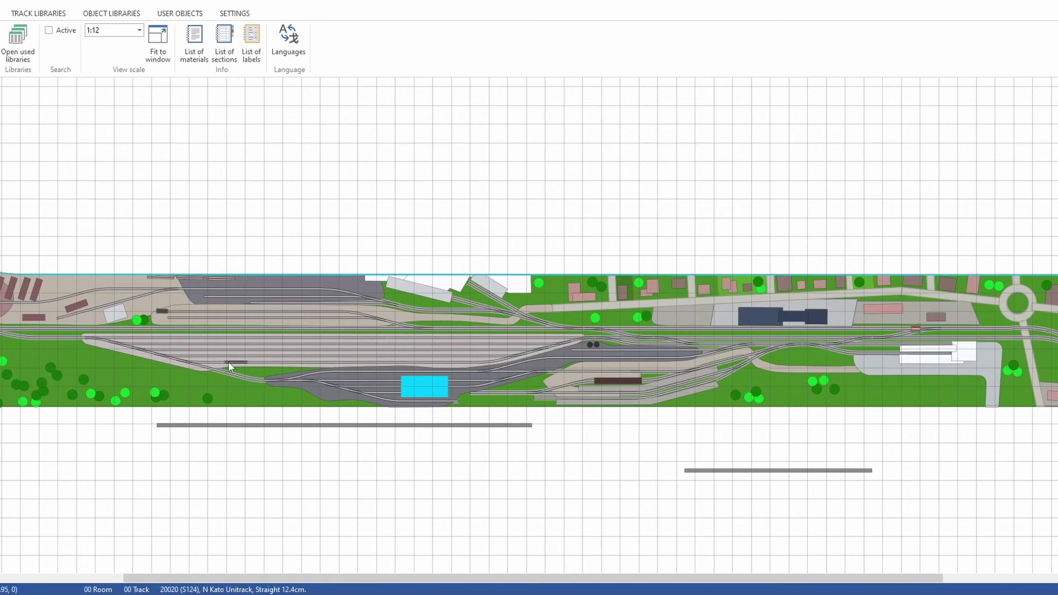
# Step: Highlight the parallel Cochrane yard tracks, first one complete stretch between its turnouts, then one straight piece on each track
pyautogui.scroll(1, 228, 362)
pyautogui.scroll(1, 230, 352)
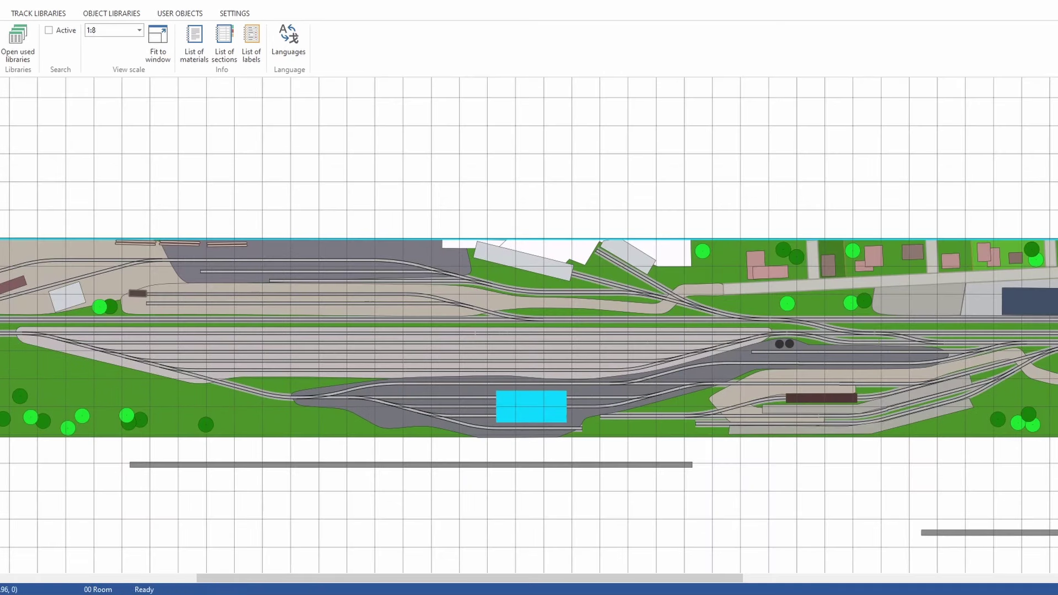
pyautogui.click(122, 351)
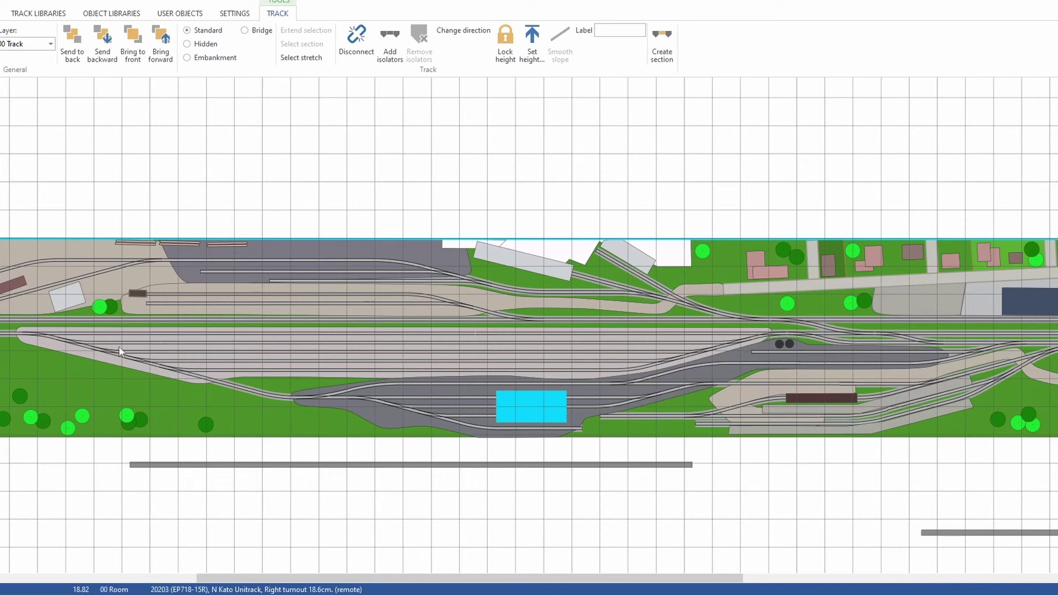
pyautogui.keyDown('shift'); pyautogui.click(778, 336); pyautogui.keyUp('shift')
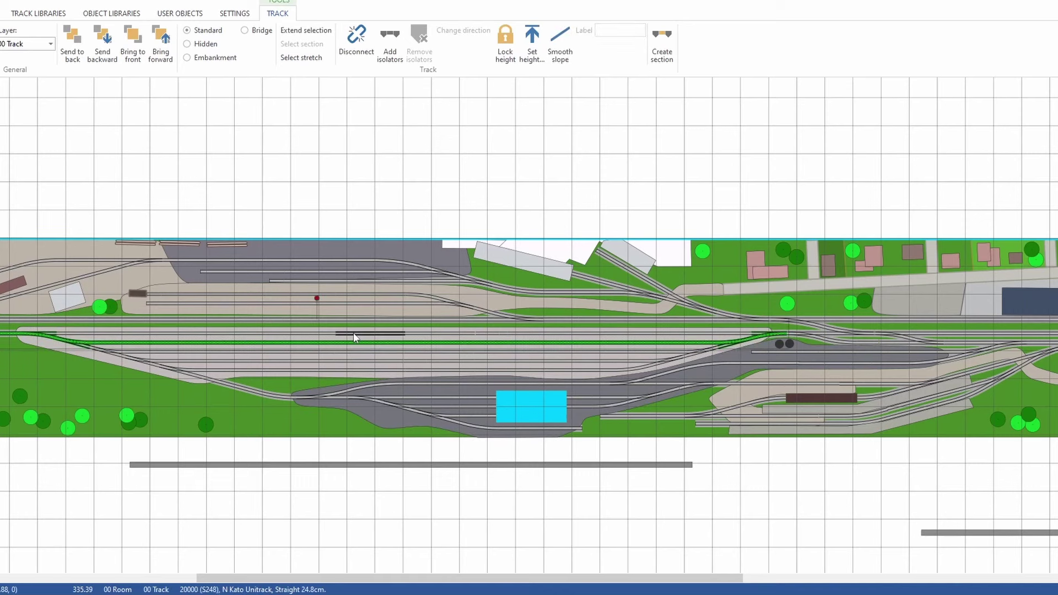
pyautogui.click(355, 336)
pyautogui.keyDown('ctrl'); pyautogui.click(355, 343); pyautogui.keyUp('ctrl')
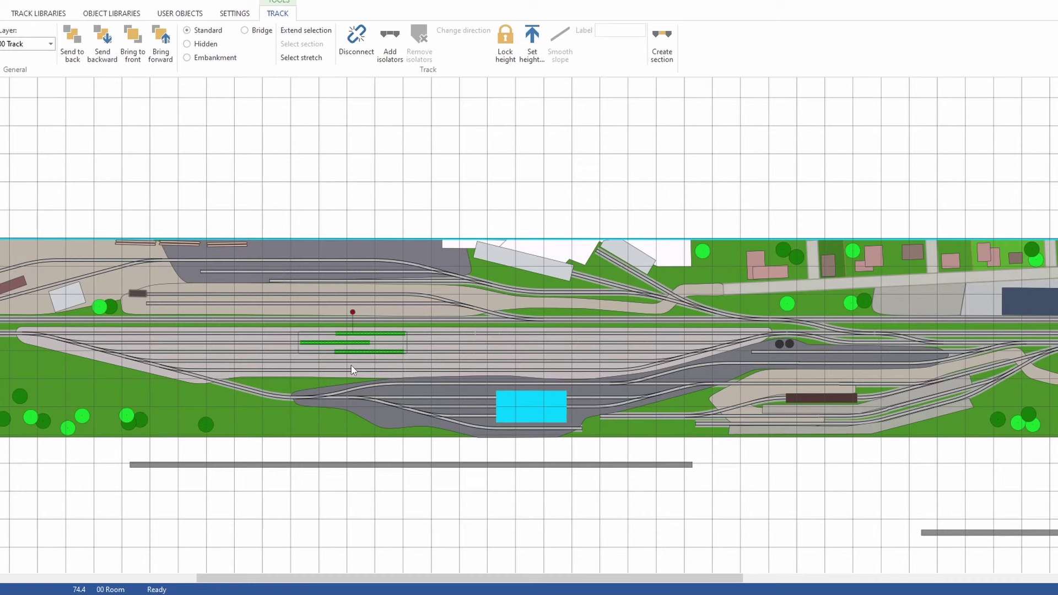
pyautogui.keyDown('ctrl'); pyautogui.click(354, 371); pyautogui.keyUp('ctrl')
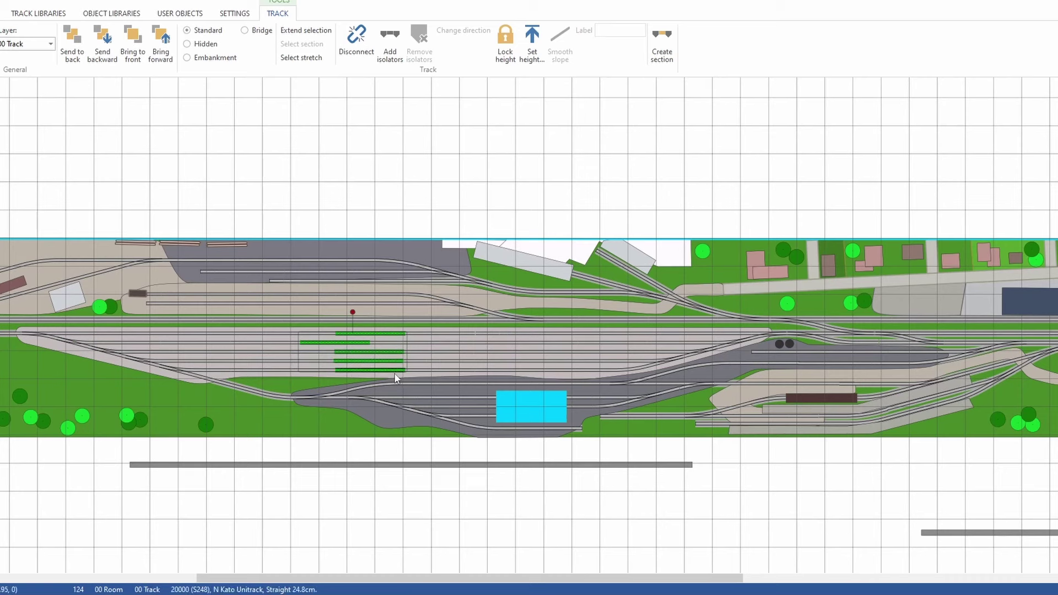
pyautogui.click(368, 487)
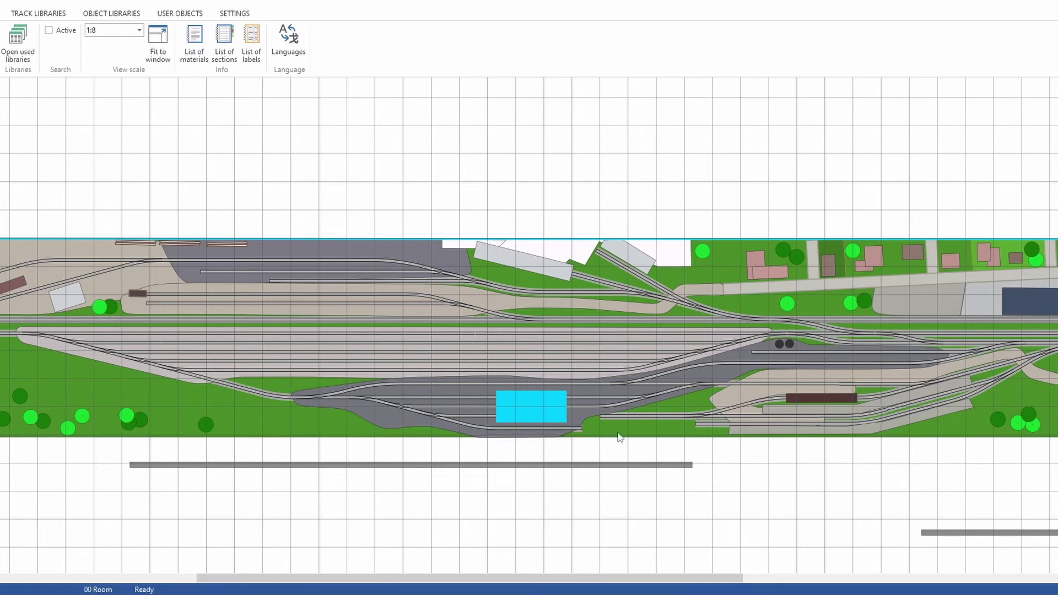
# Step: Highlight the dark grey ground surface around the cyan building and inspect the turnout leading into it
pyautogui.click(308, 404)
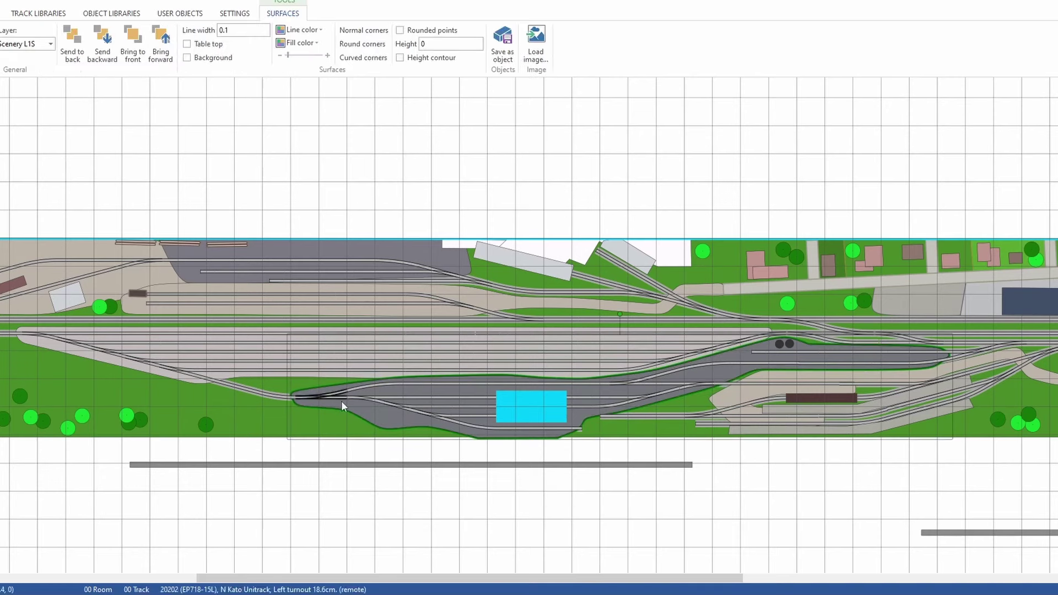
pyautogui.click(349, 491)
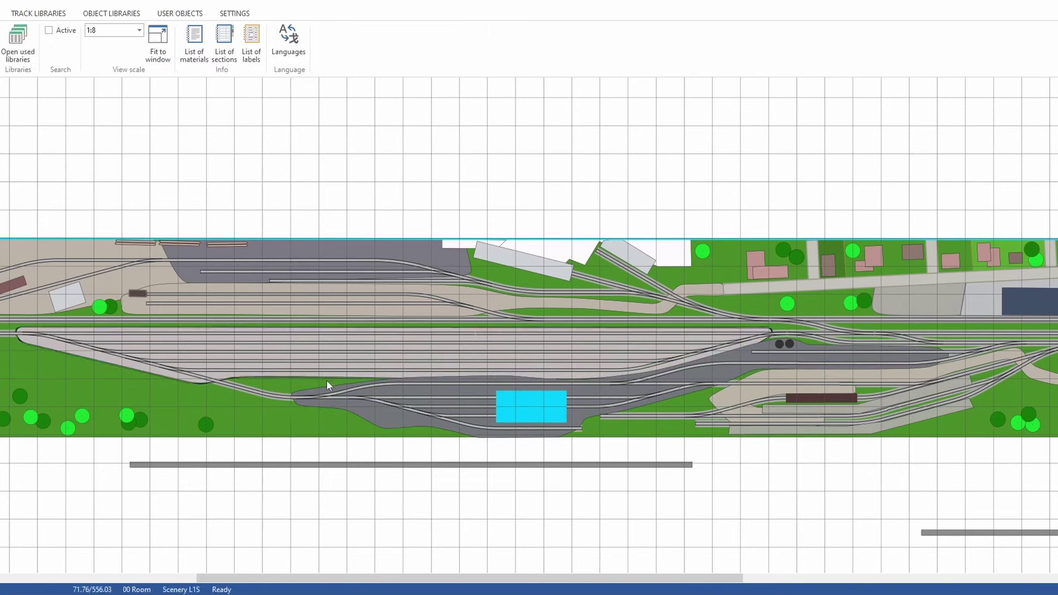
pyautogui.click(303, 398)
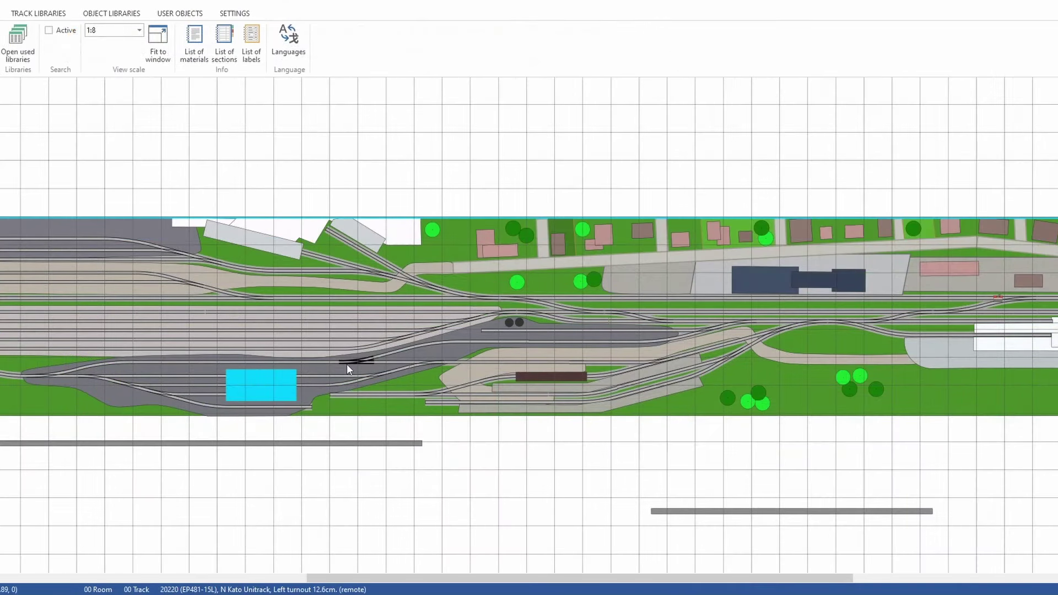
# Step: Highlight the exit turnout east of the cyan building, the track stretch running east from it, and the neighbouring straight siding
pyautogui.click(346, 365)
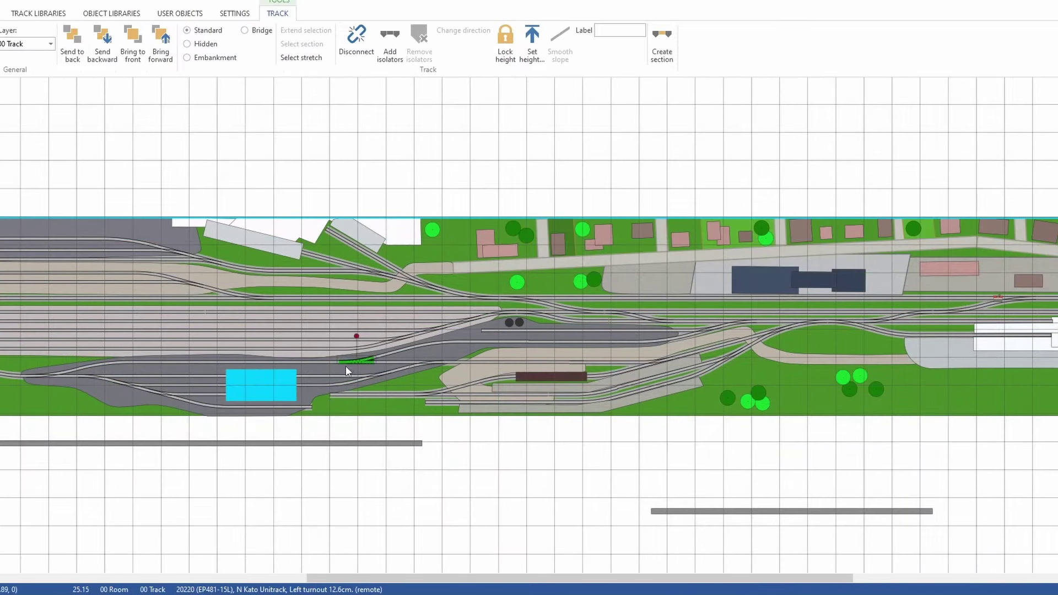
pyautogui.click(395, 358)
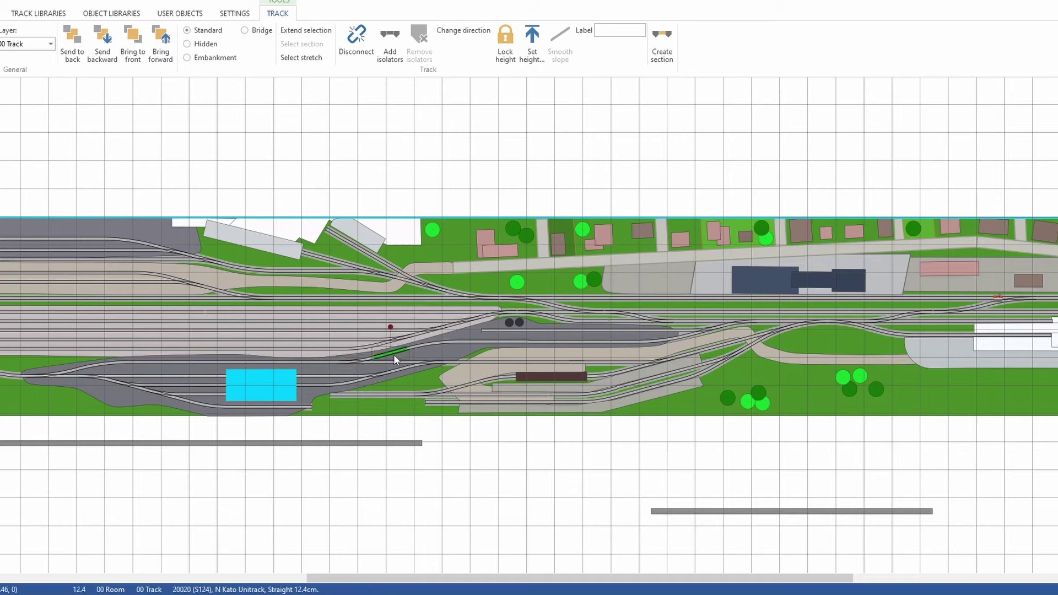
pyautogui.keyDown('shift'); pyautogui.click(776, 322); pyautogui.keyUp('shift')
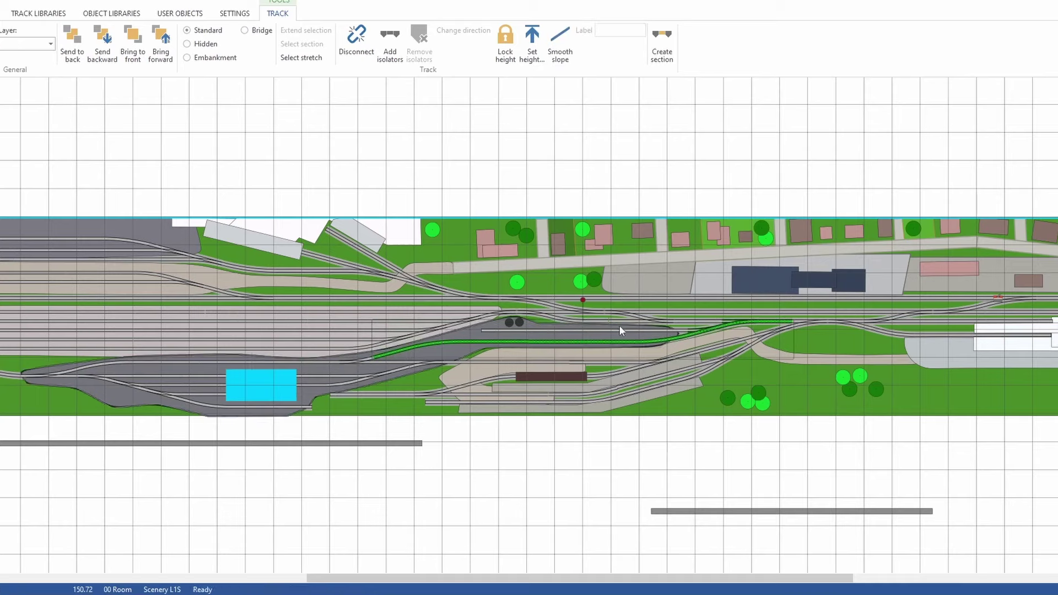
pyautogui.click(653, 329)
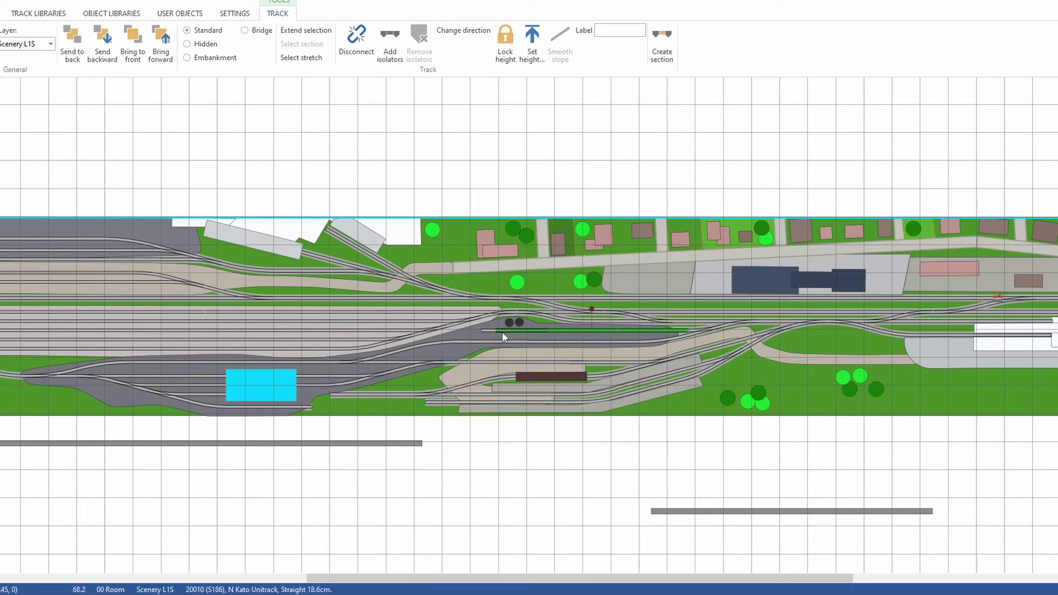
# Step: Highlight the two connecting tracks curving east out of the dark grey yard area and the tan road surface beside them, then clear the selection
pyautogui.click(667, 448)
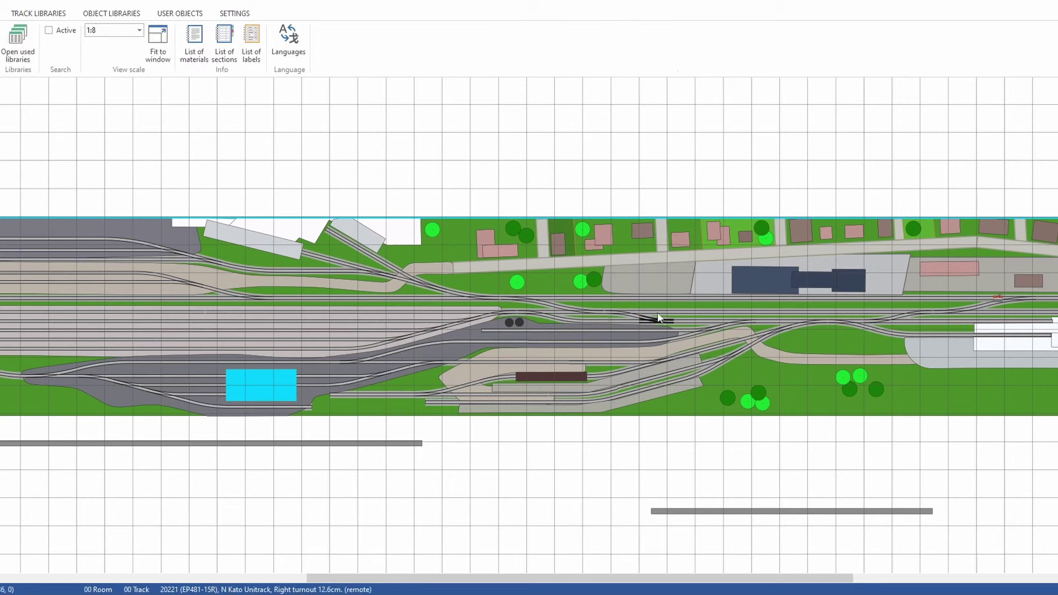
pyautogui.click(739, 322)
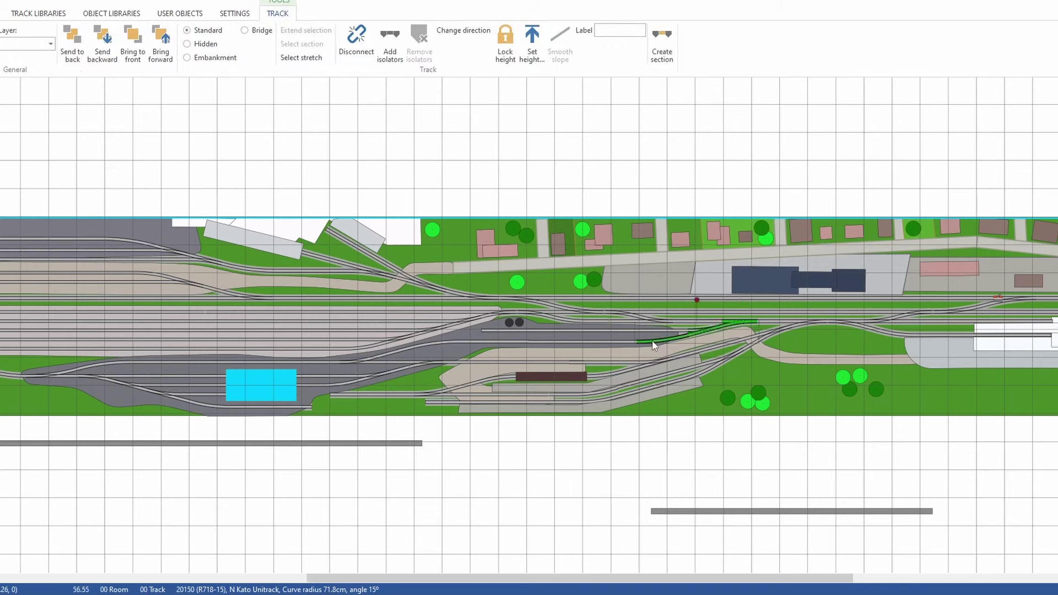
pyautogui.click(775, 332)
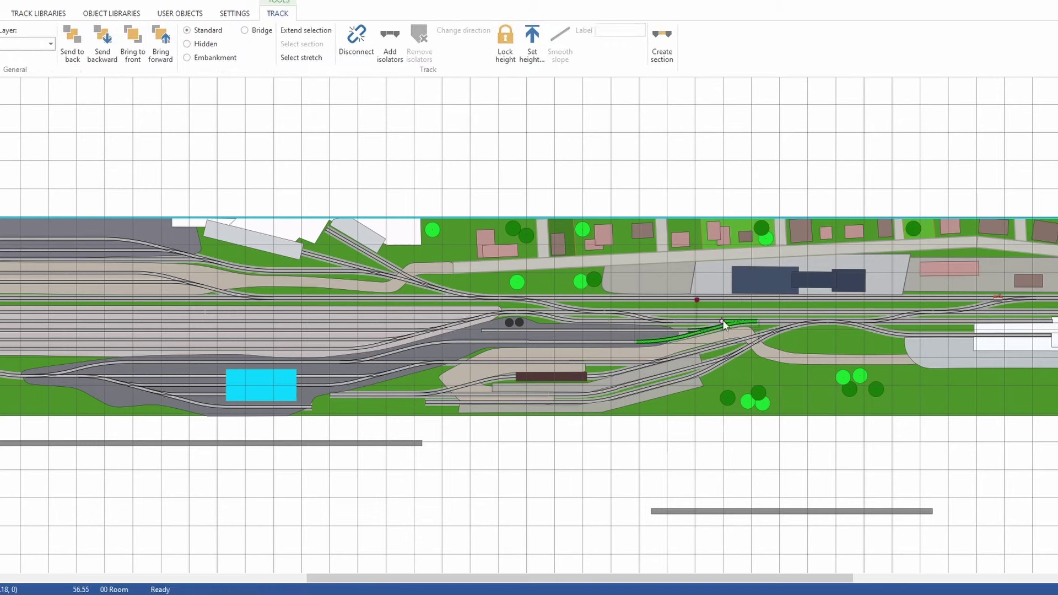
pyautogui.click(672, 358)
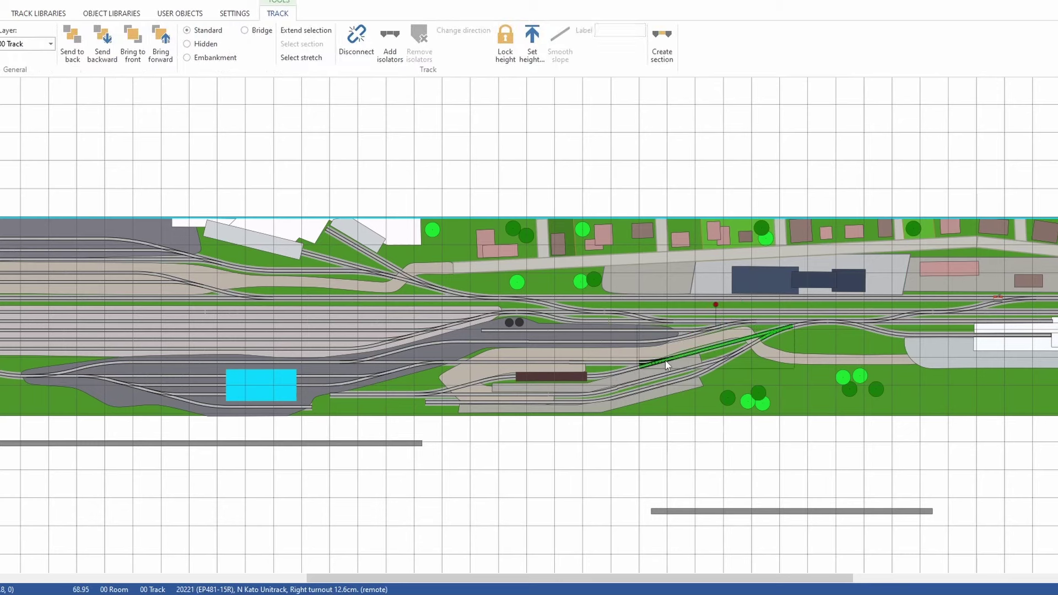
pyautogui.click(689, 341)
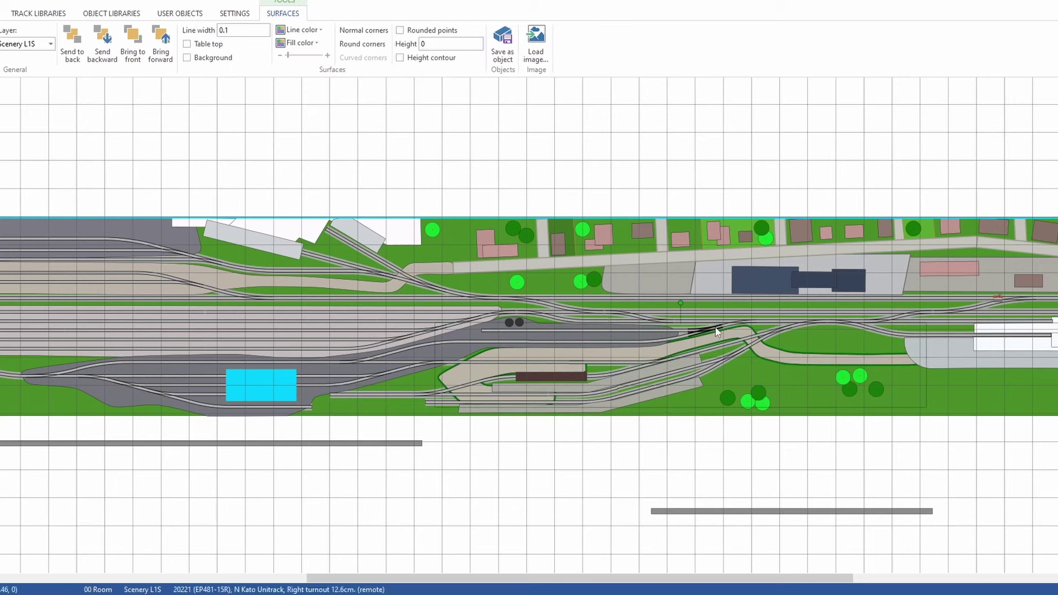
pyautogui.click(693, 425)
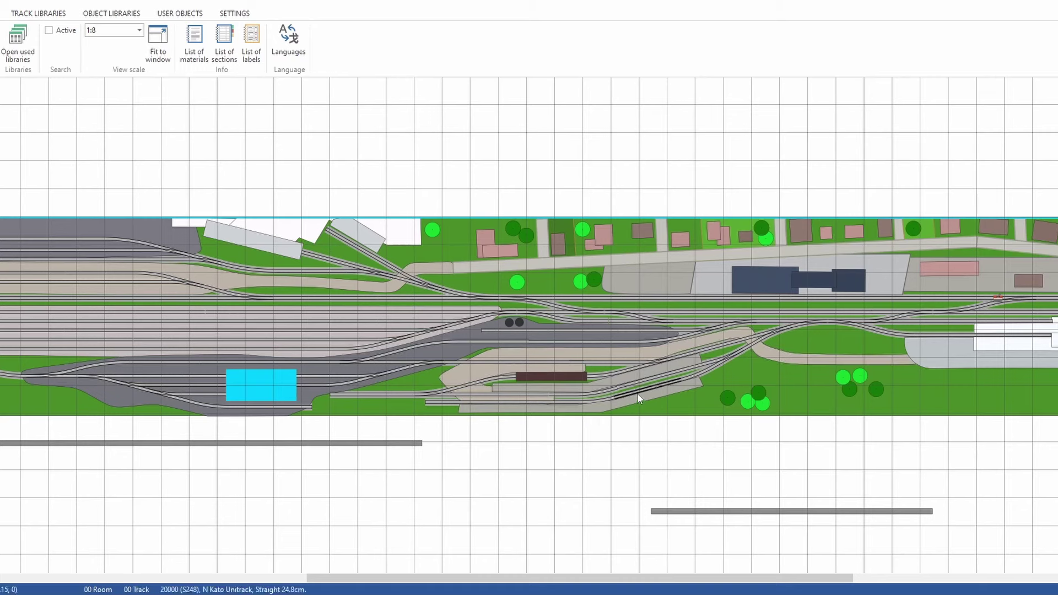
# Step: Highlight the dark brown building, then the short spur piece entering the white building on the light grey lot, and clear the selection
pyautogui.click(534, 378)
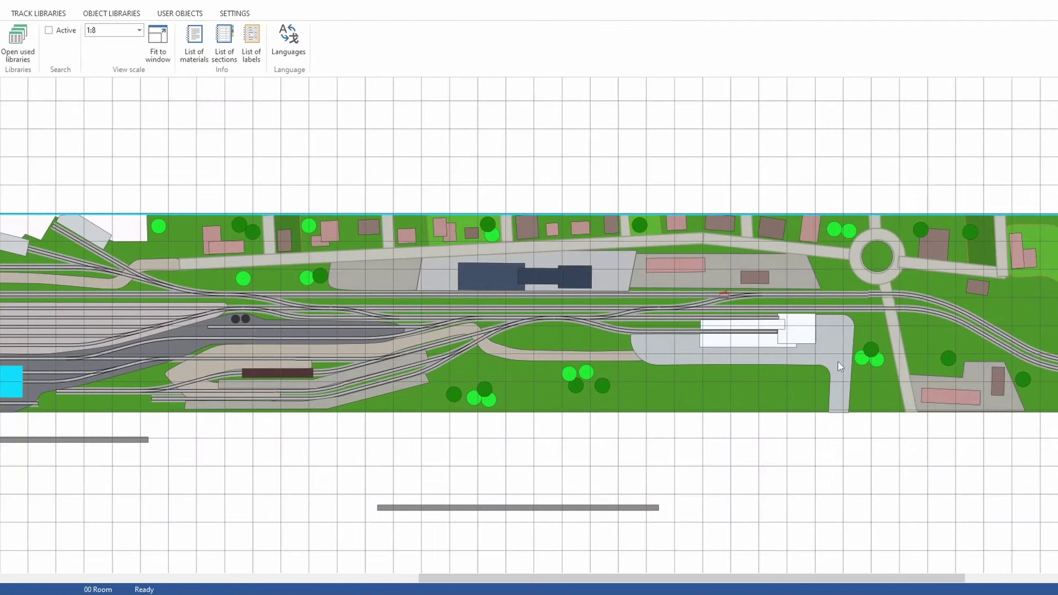
pyautogui.click(711, 321)
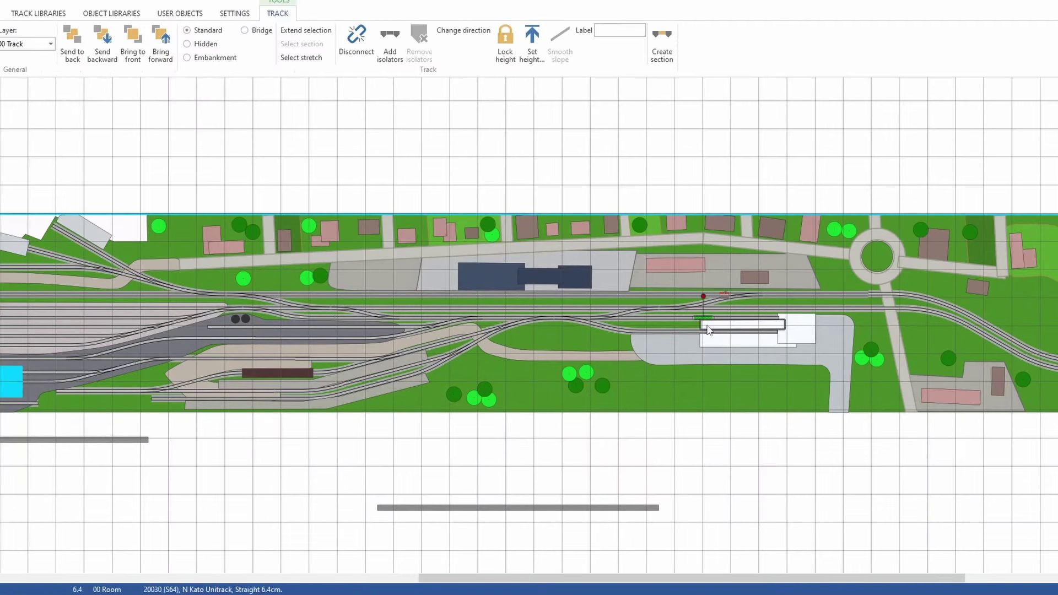
pyautogui.click(715, 322)
pyautogui.click(694, 456)
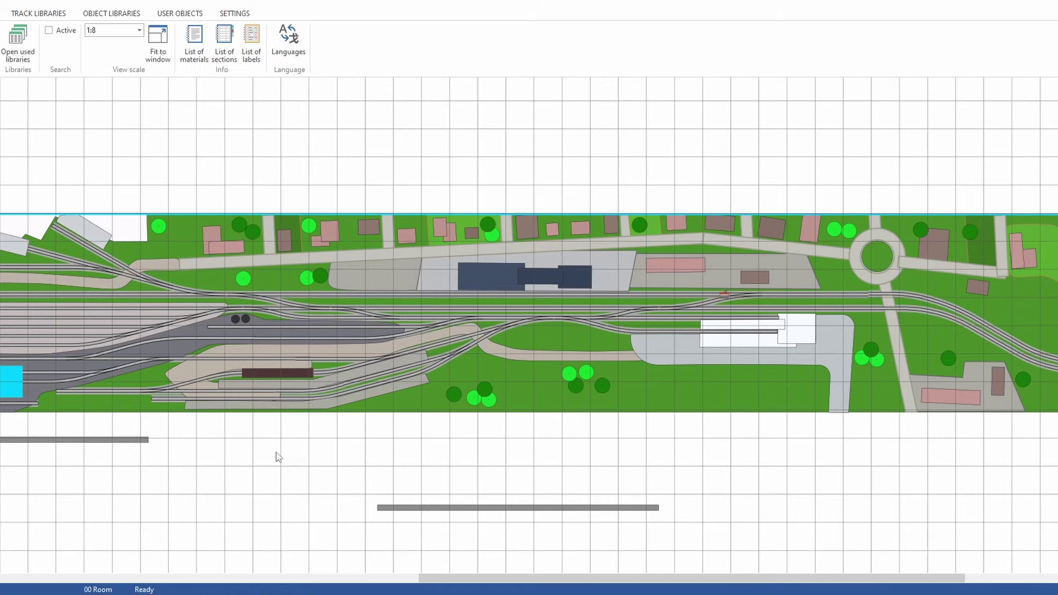
# Step: Highlight the turnout and the two parallel stub tracks on the tan ground north of the main line, then clear the selection
pyautogui.moveTo(279, 457); pyautogui.dragTo(1055, 454)
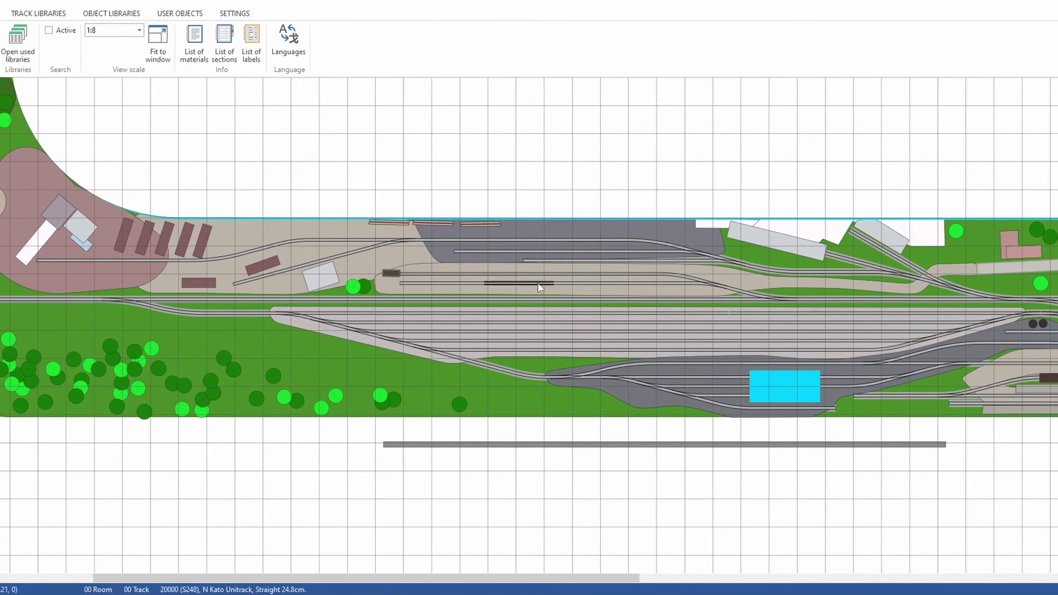
pyautogui.click(735, 290)
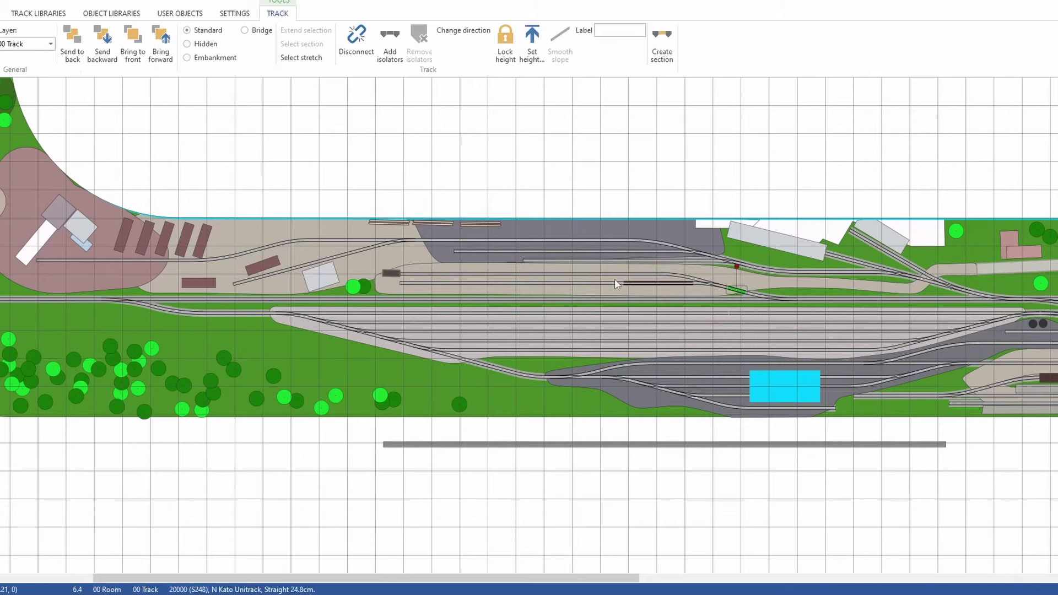
pyautogui.keyDown('shift'); pyautogui.click(456, 278); pyautogui.keyUp('shift')
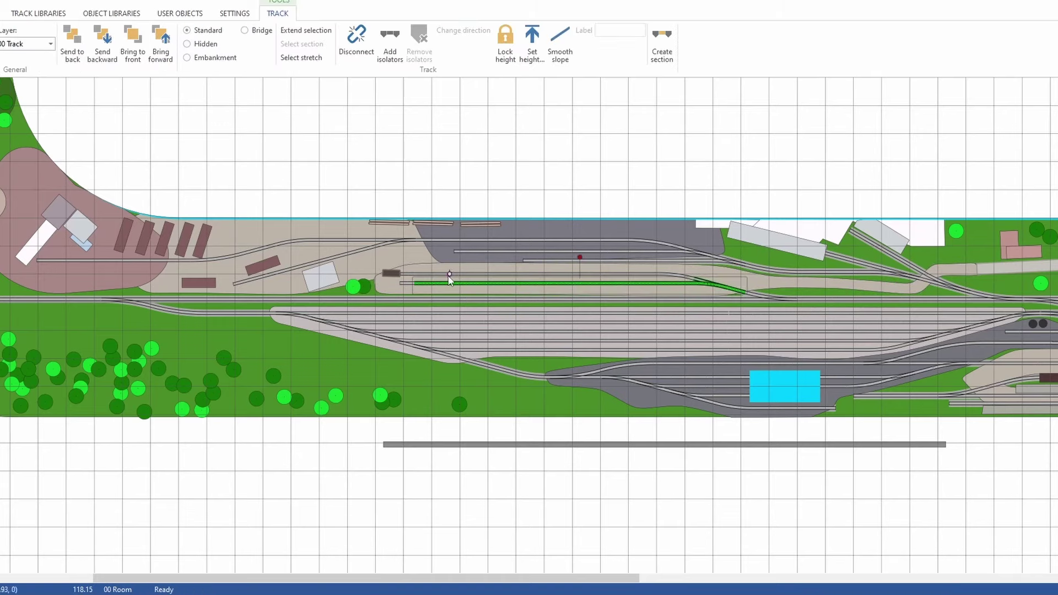
pyautogui.keyDown('shift'); pyautogui.click(454, 273); pyautogui.keyUp('shift')
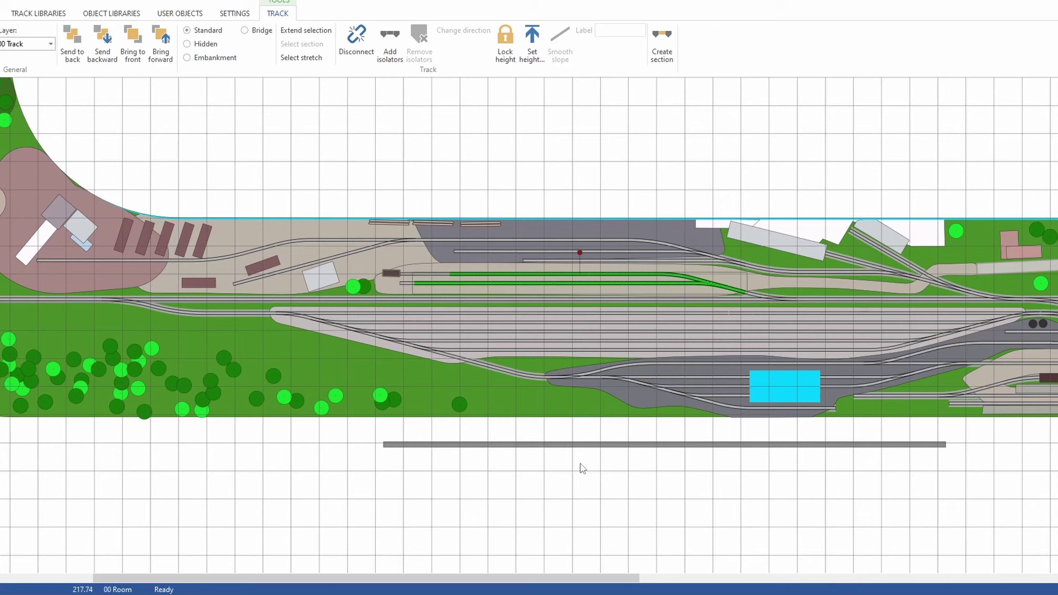
pyautogui.click(579, 291)
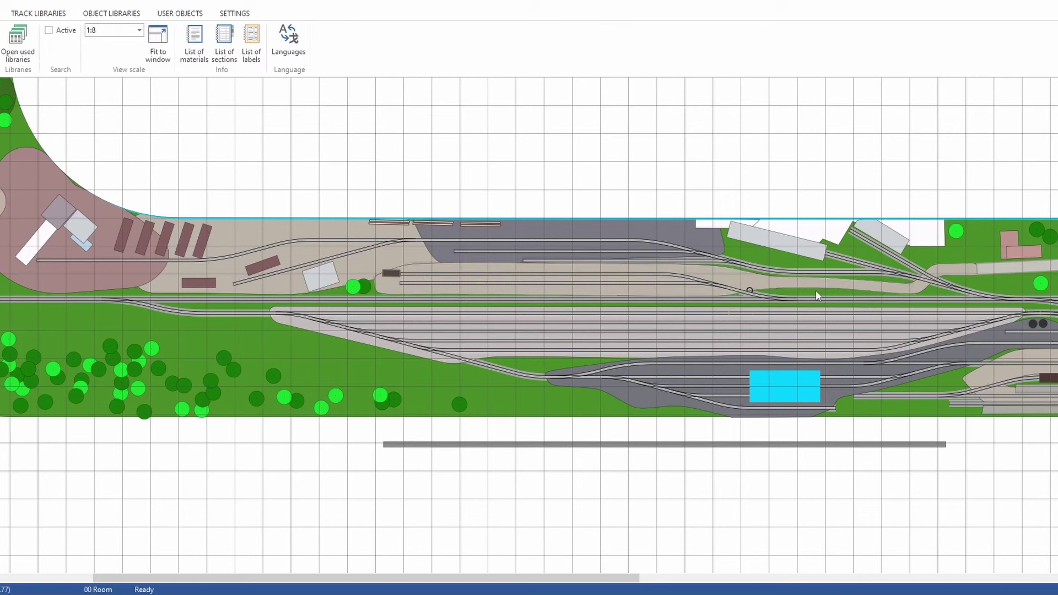
# Step: Highlight the turnout near the angled grey buildings and the long track running west from it to the reddish ground, then clear the selection
pyautogui.click(952, 288)
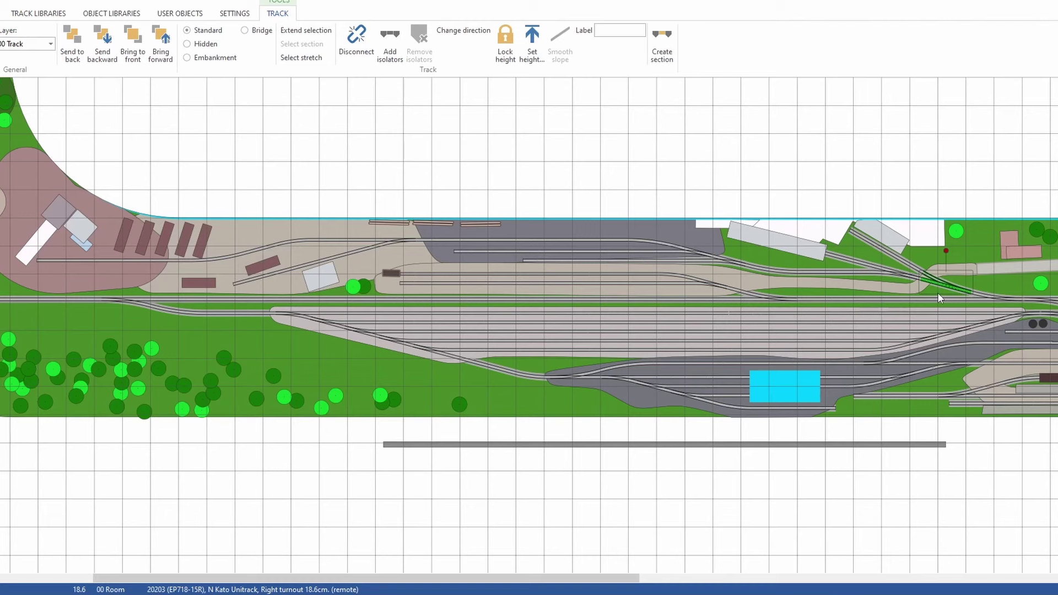
pyautogui.doubleClick(885, 271)
pyautogui.keyDown('ctrl'); pyautogui.click(331, 243); pyautogui.keyUp('ctrl')
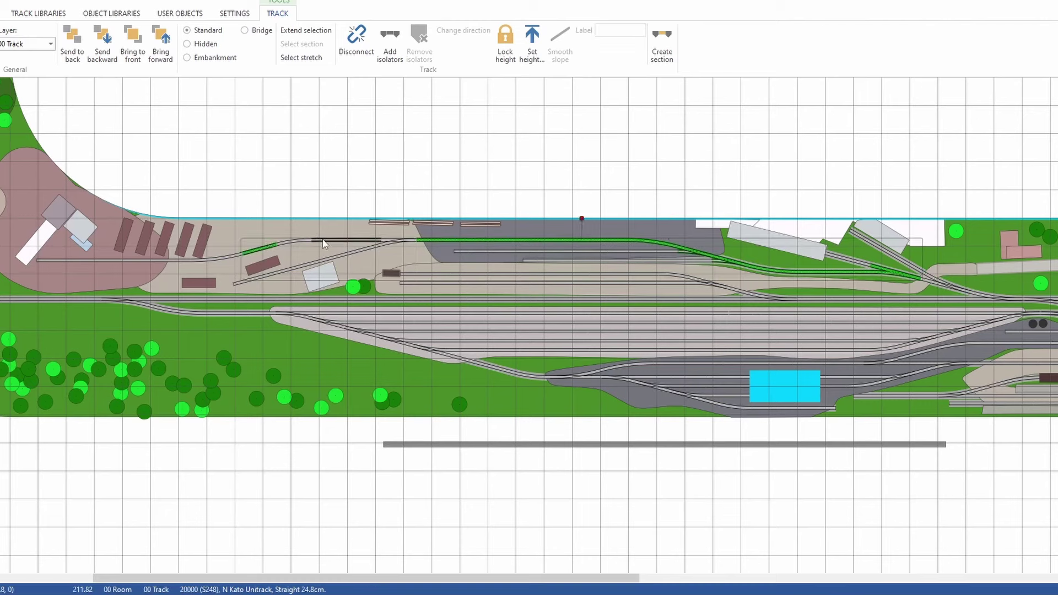
pyautogui.keyDown('ctrl'); pyautogui.click(92, 259); pyautogui.keyUp('ctrl')
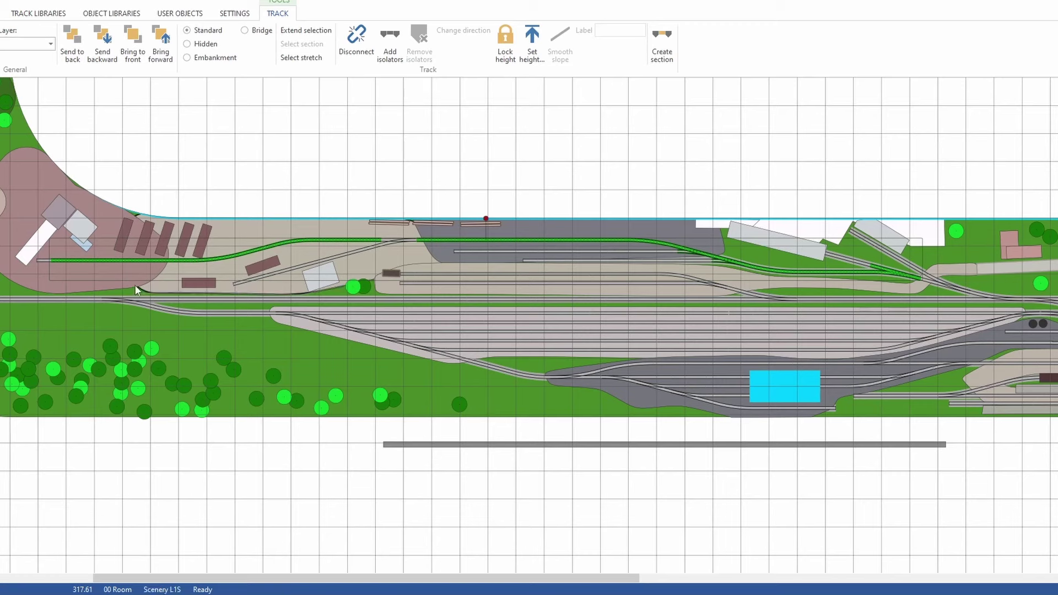
pyautogui.press('Escape')
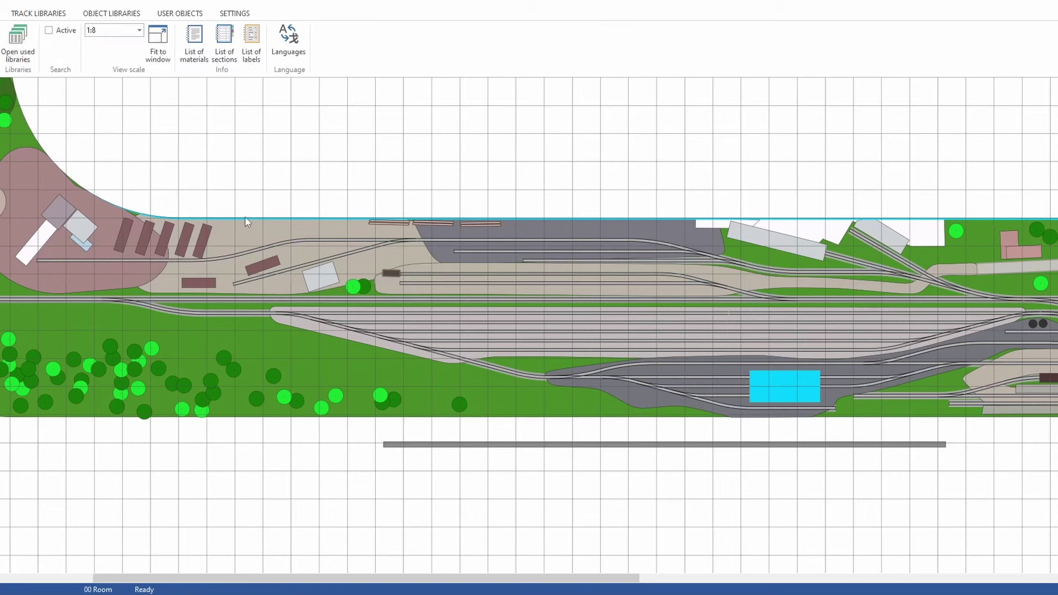
# Step: Highlight the straight pieces of the two stub sidings on the dark grey ground north of the main line
pyautogui.click(611, 251)
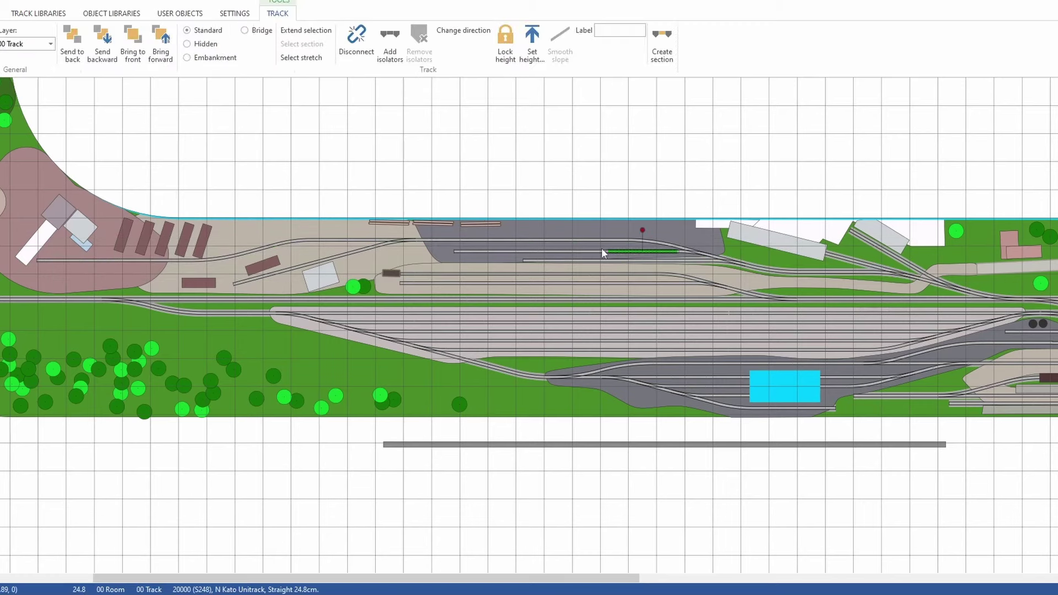
pyautogui.keyDown('ctrl'); pyautogui.click(479, 251); pyautogui.keyUp('ctrl')
pyautogui.moveTo(479, 254); pyautogui.dragTo(662, 264)
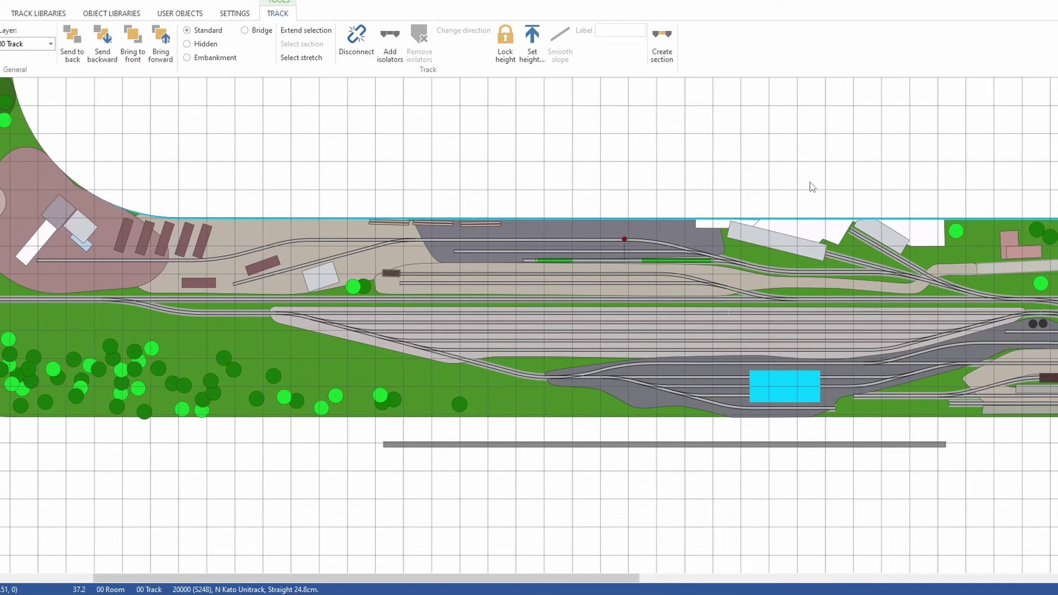
# Step: Try a loose copy of the 24.8 cm straight along the angled spurs beside the white buildings, then remove the loose piece
pyautogui.hotkey('ctrl', 'x')
pyautogui.hotkey('ctrl', 'v')
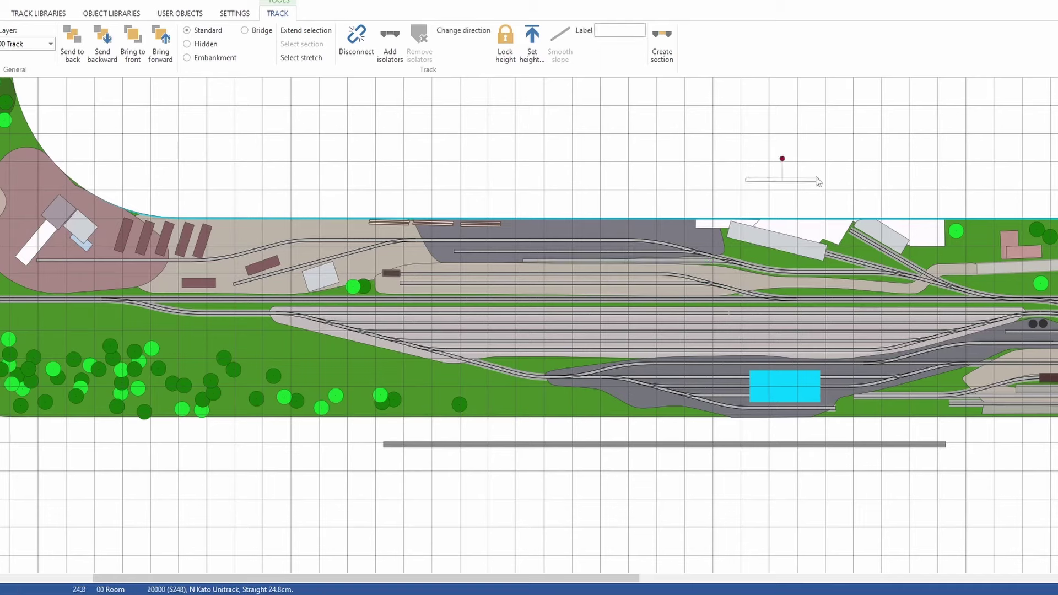
pyautogui.moveTo(817, 182); pyautogui.dragTo(909, 252)
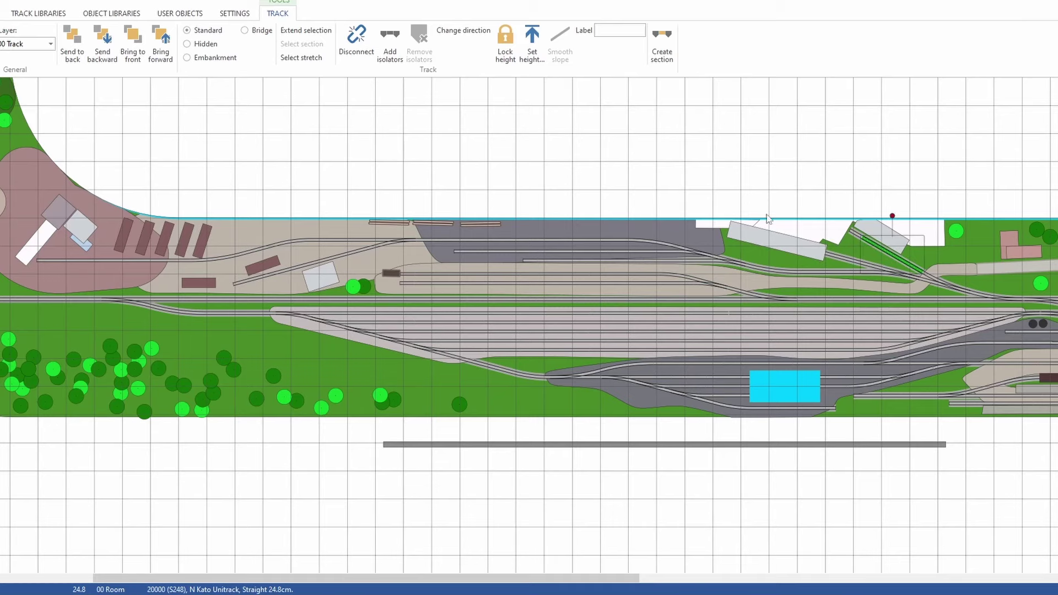
pyautogui.hotkey('ctrl', 'z')
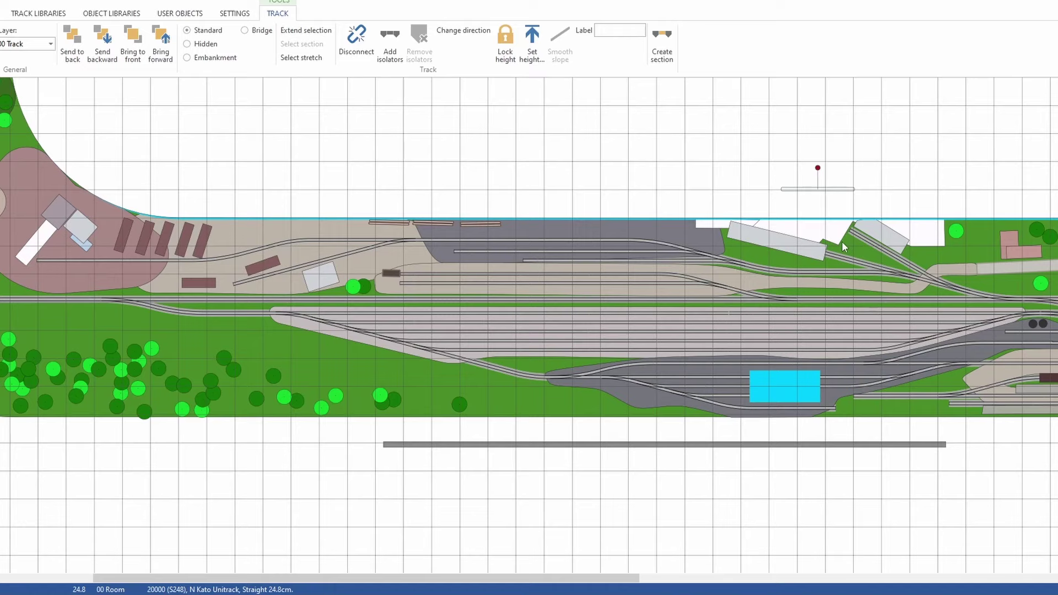
pyautogui.press('Delete')
# Step: Highlight the turnout for the spur near the east curve, then the short main-line piece east of the road crossing, clearing each selection
pyautogui.scroll(-2, 432, 487)
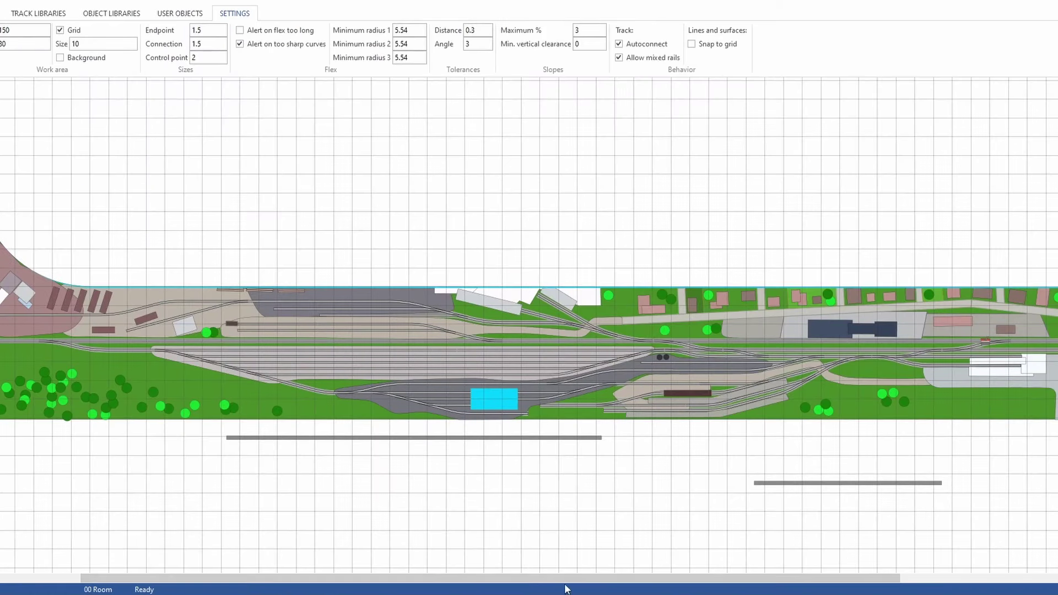
pyautogui.moveTo(565, 585); pyautogui.dragTo(667, 588)
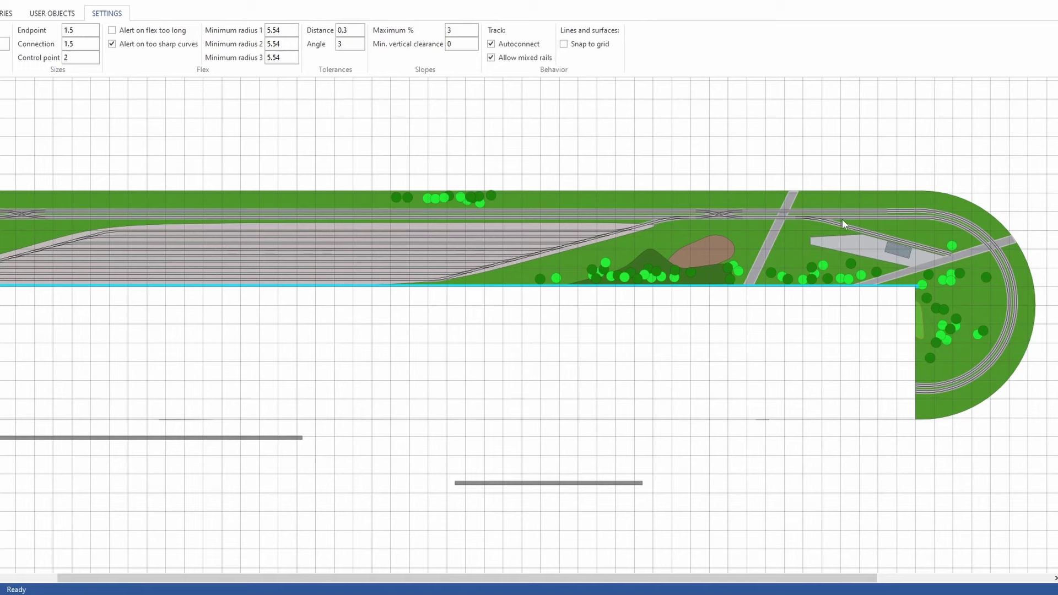
pyautogui.click(823, 218)
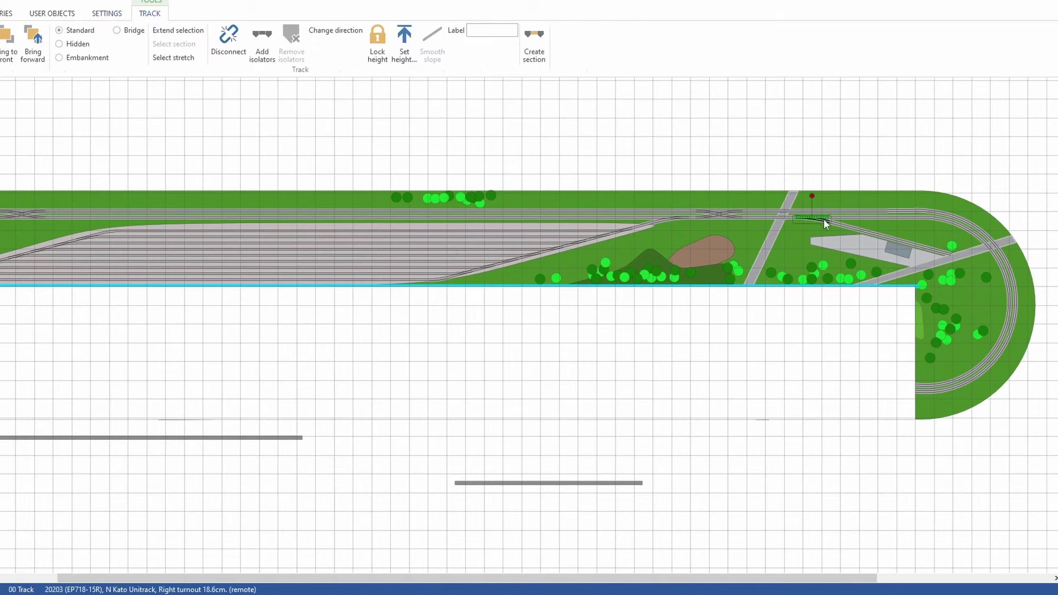
pyautogui.click(792, 139)
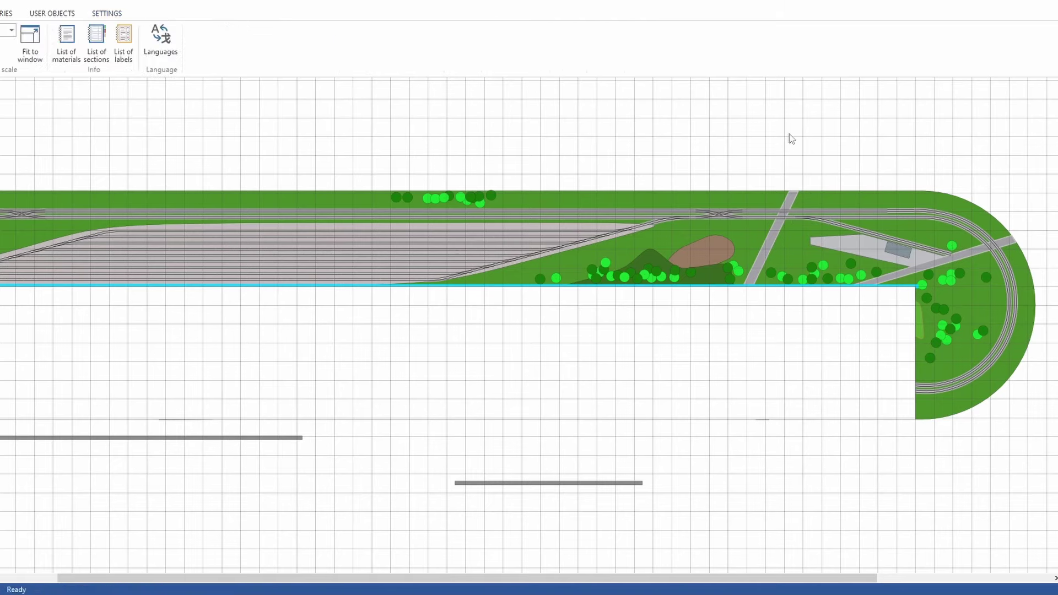
pyautogui.moveTo(450, 156); pyautogui.dragTo(566, 249)
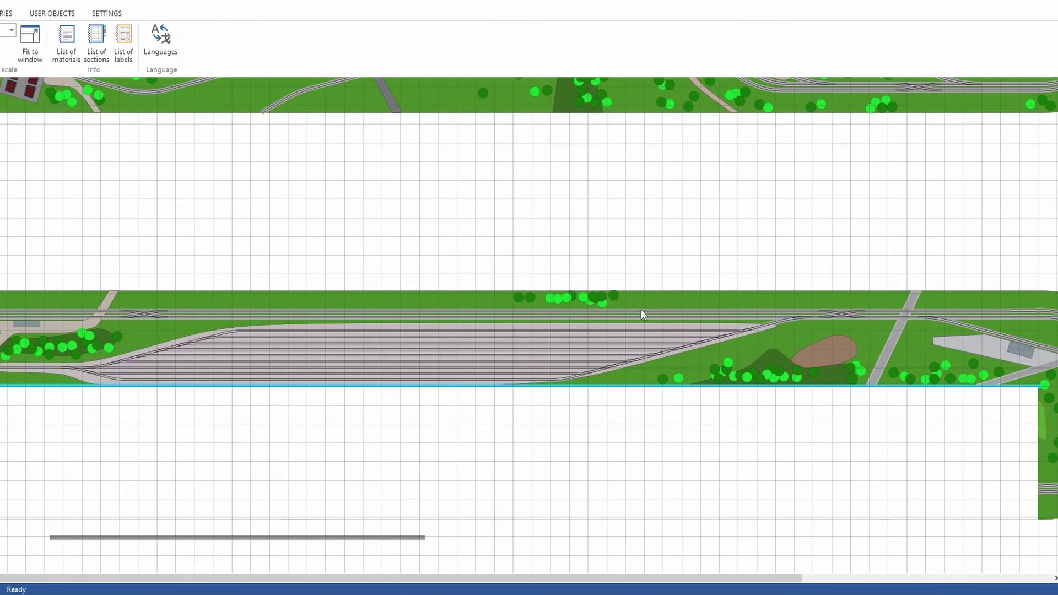
pyautogui.click(968, 311)
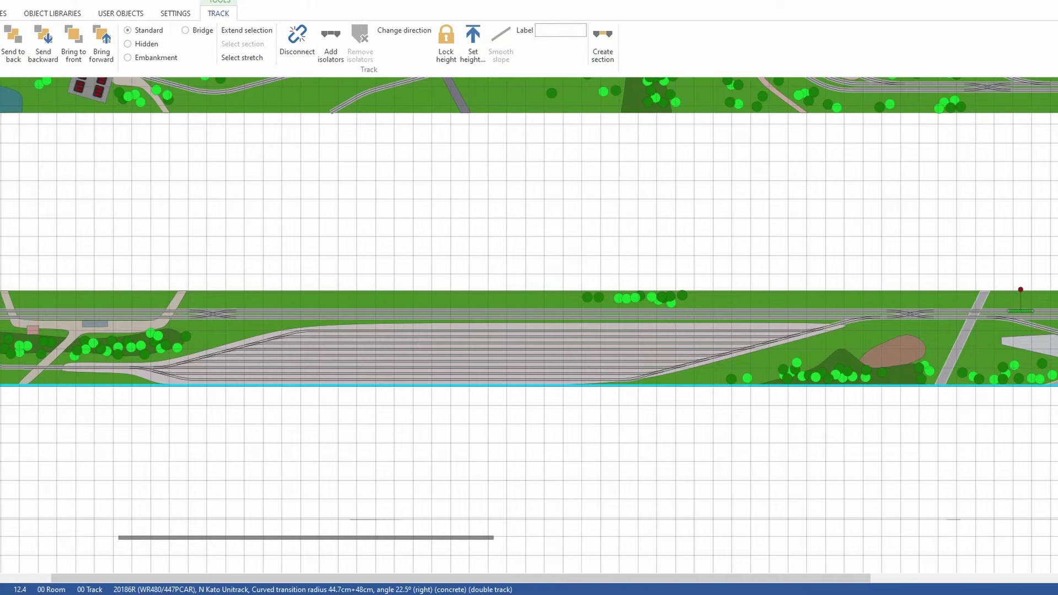
pyautogui.click(544, 284)
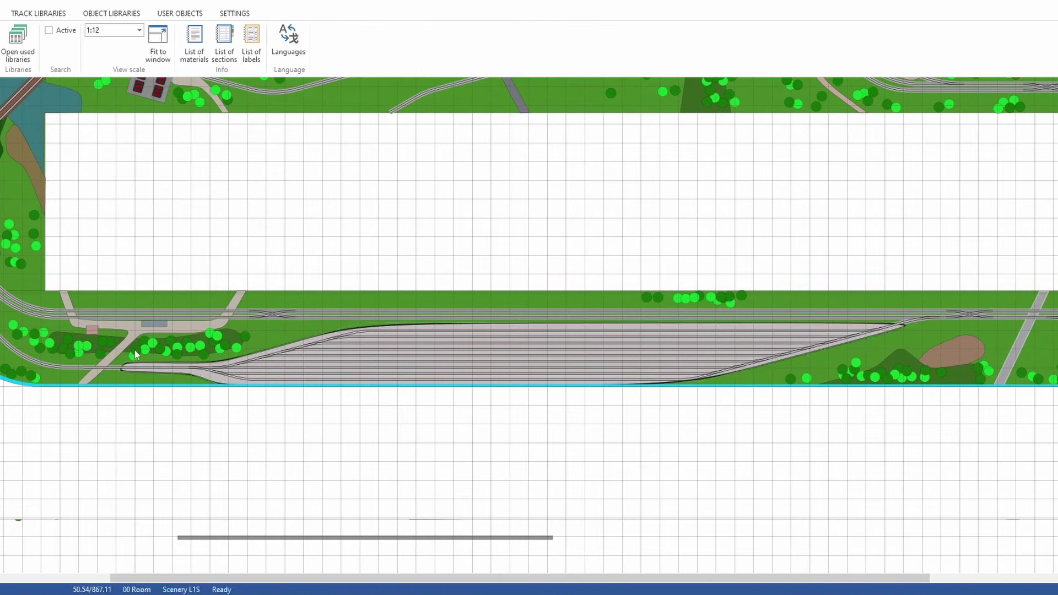
# Step: Highlight the double crossovers on the main line at both ends of the long yard, then the loose straight and blank surface south of it
pyautogui.click(968, 313)
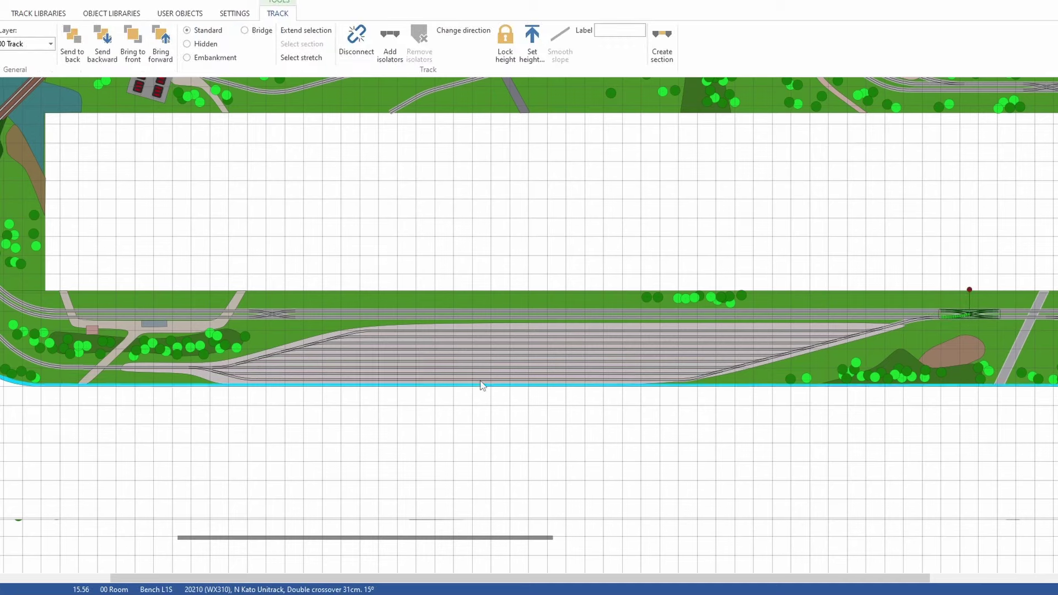
pyautogui.click(277, 315)
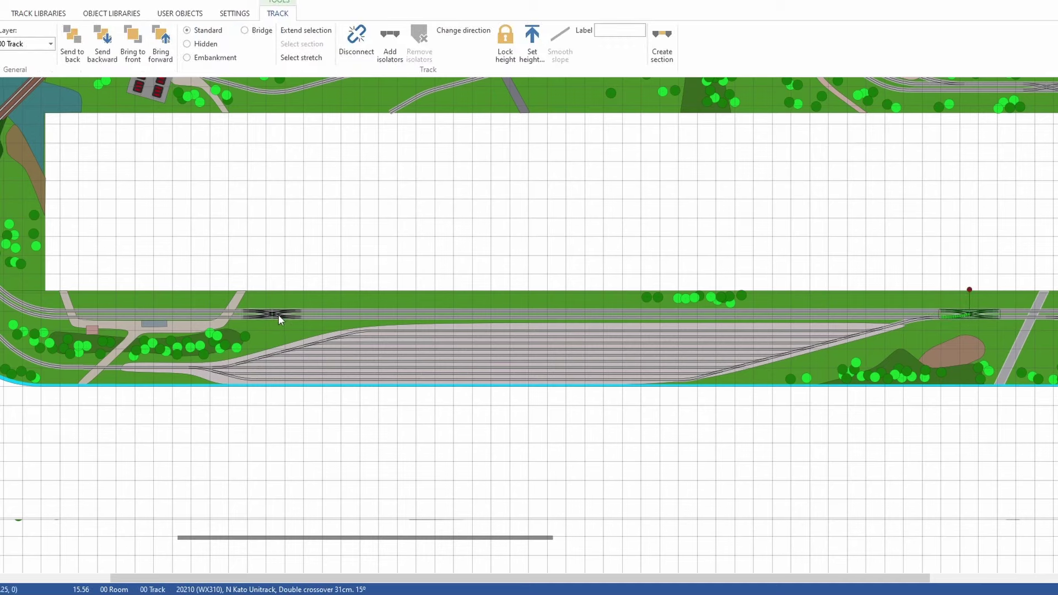
pyautogui.click(621, 462)
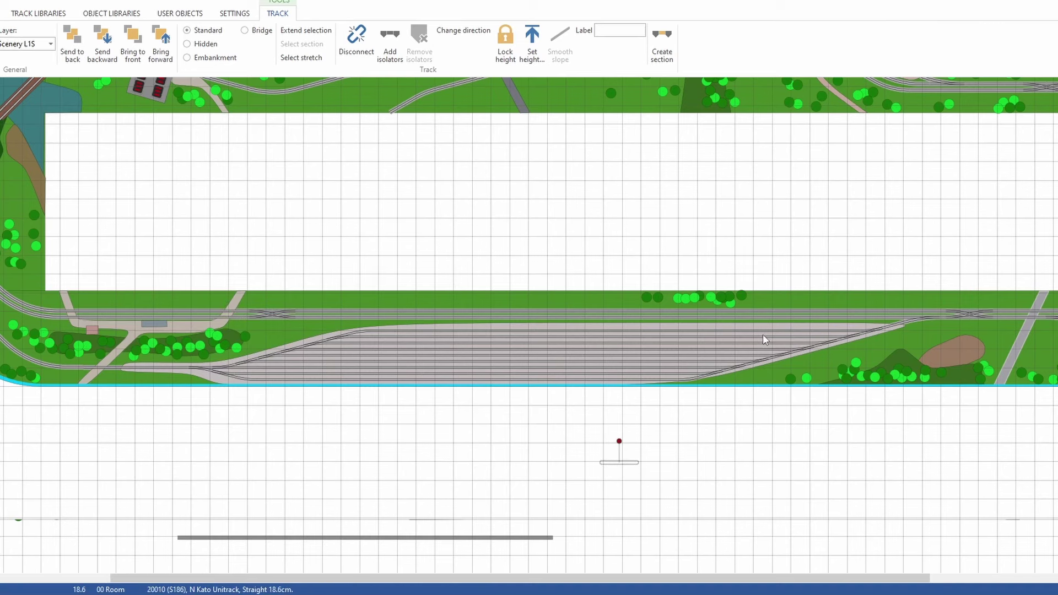
pyautogui.click(619, 383)
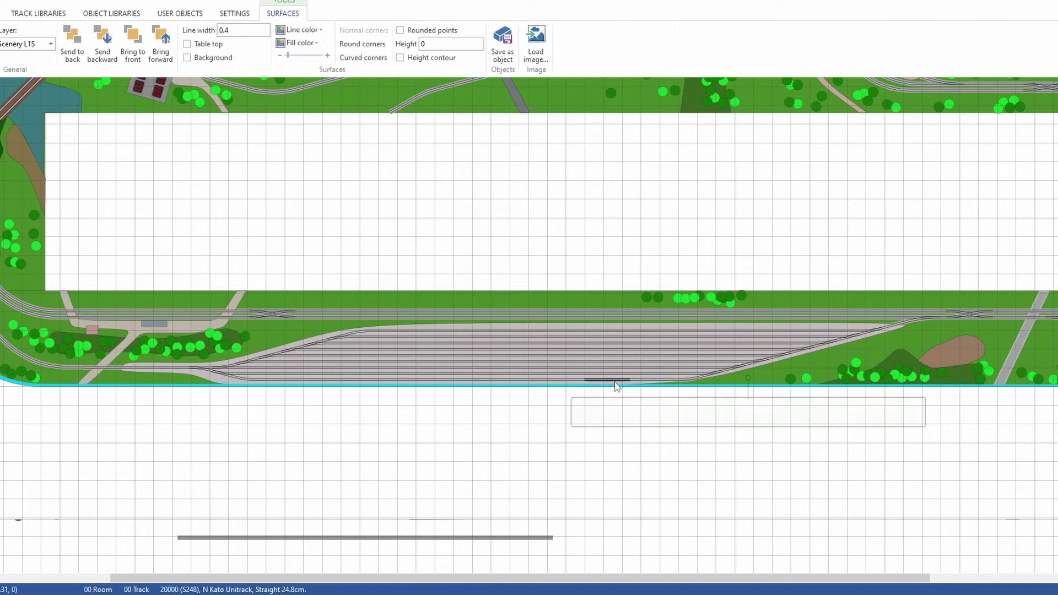
pyautogui.click(740, 267)
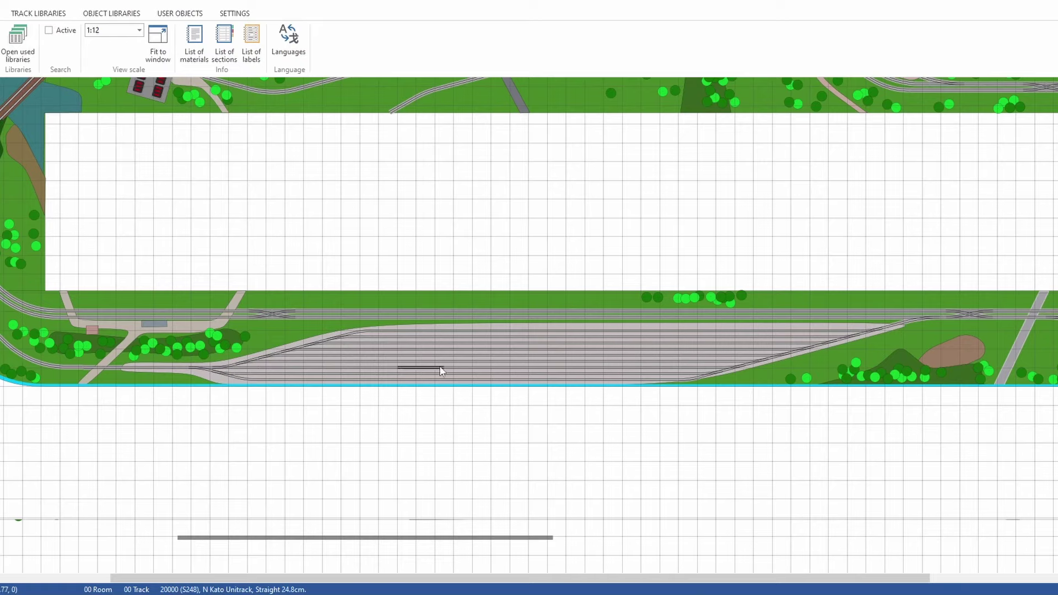
# Step: Highlight the turnout at the long yard's west throat, the extendable straight on its curved lead, then the double-track straight near the road crossings
pyautogui.click(201, 368)
pyautogui.hscroll(-2, 201, 368)
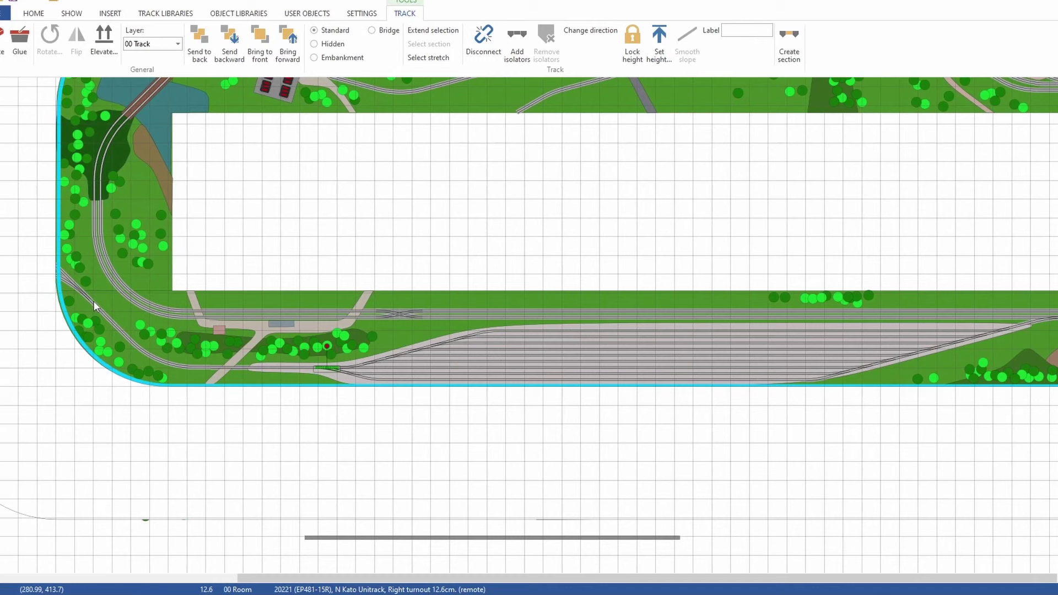
pyautogui.click(93, 303)
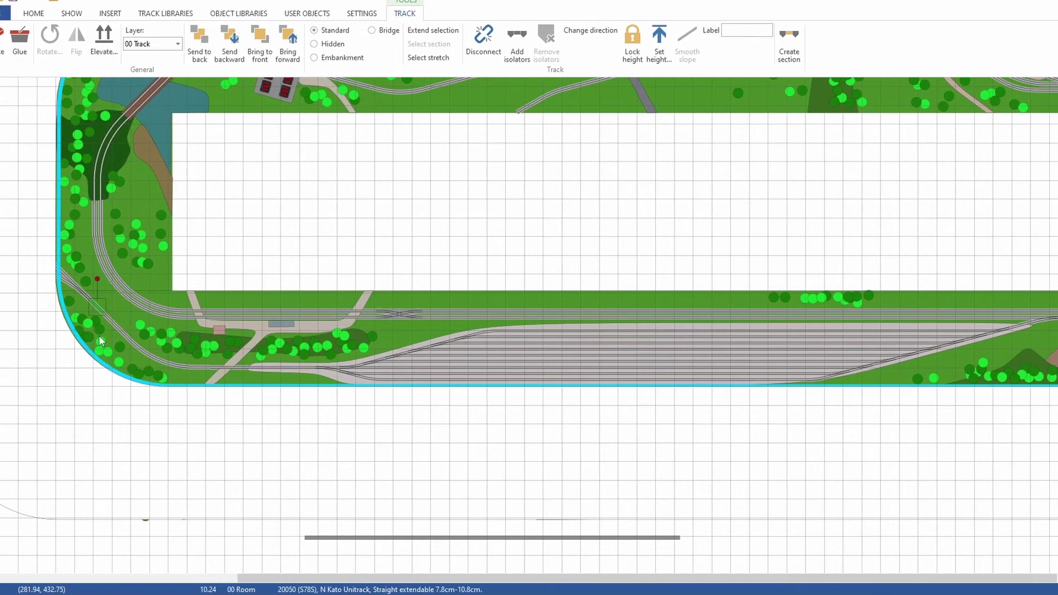
pyautogui.click(384, 241)
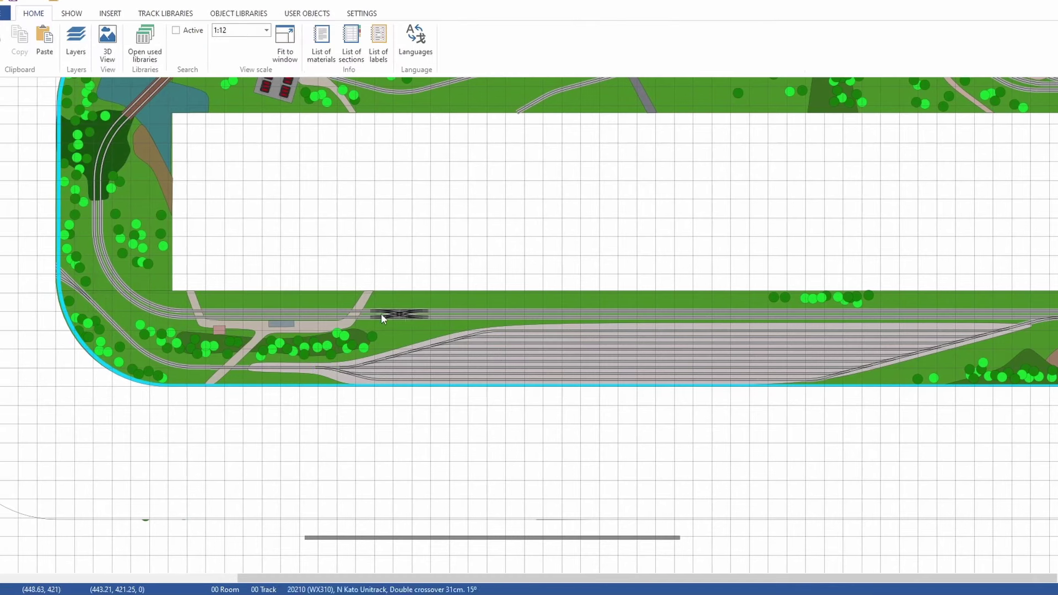
pyautogui.click(299, 311)
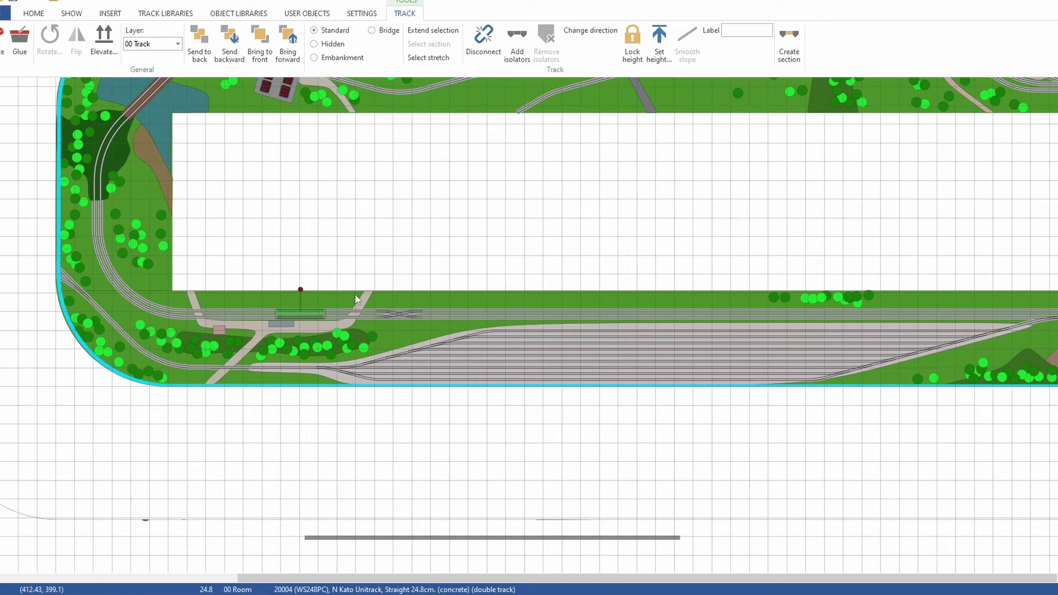
pyautogui.click(276, 243)
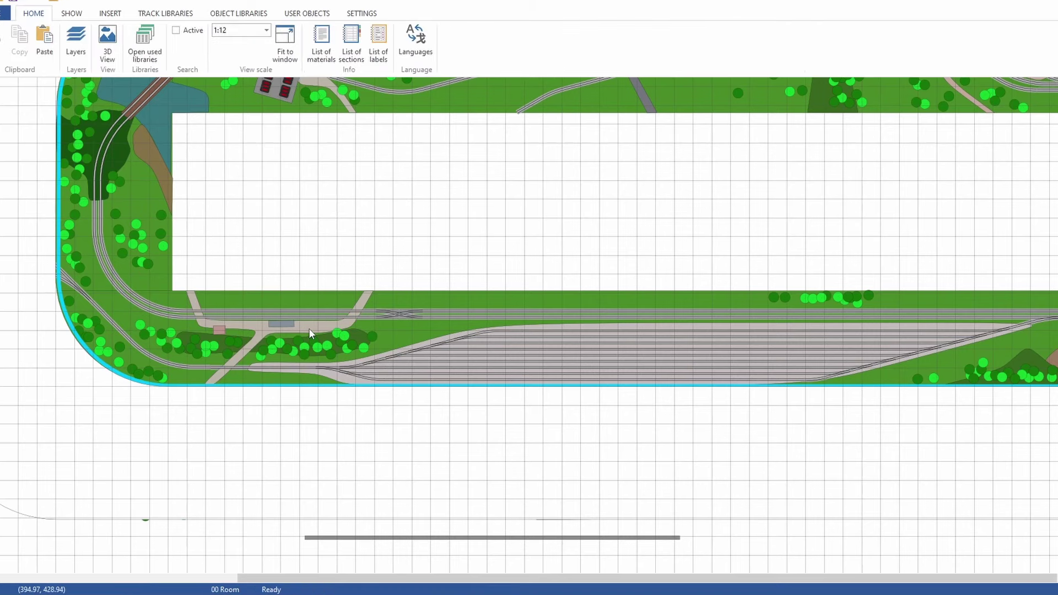
# Step: Highlight the superelevated double-track curve at the southwest corner, then the transition curve in the trees south of the bridge, clearing each selection
pyautogui.scroll(3, 130, 388)
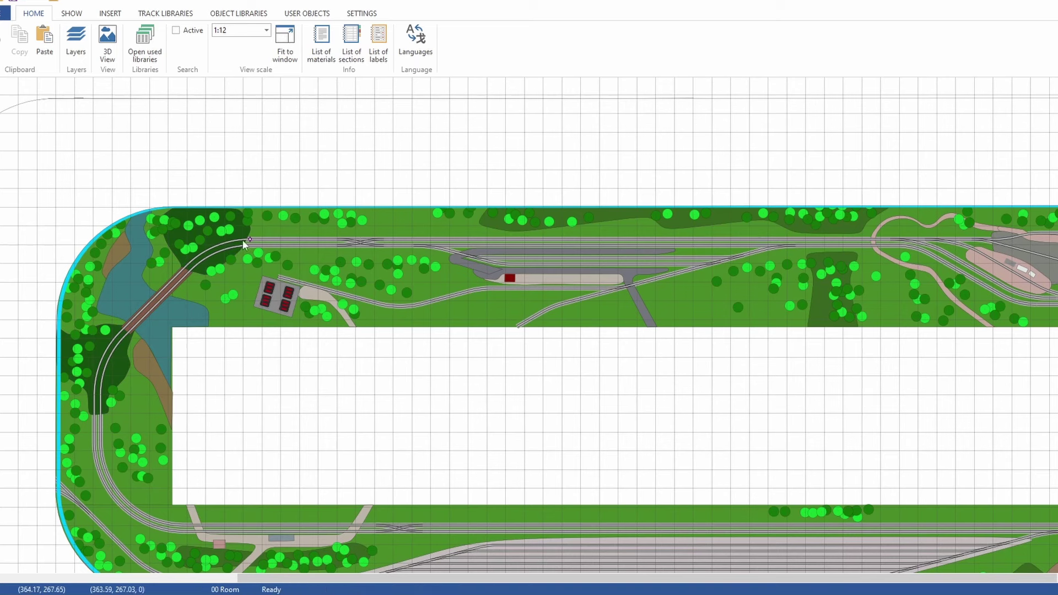
pyautogui.click(122, 498)
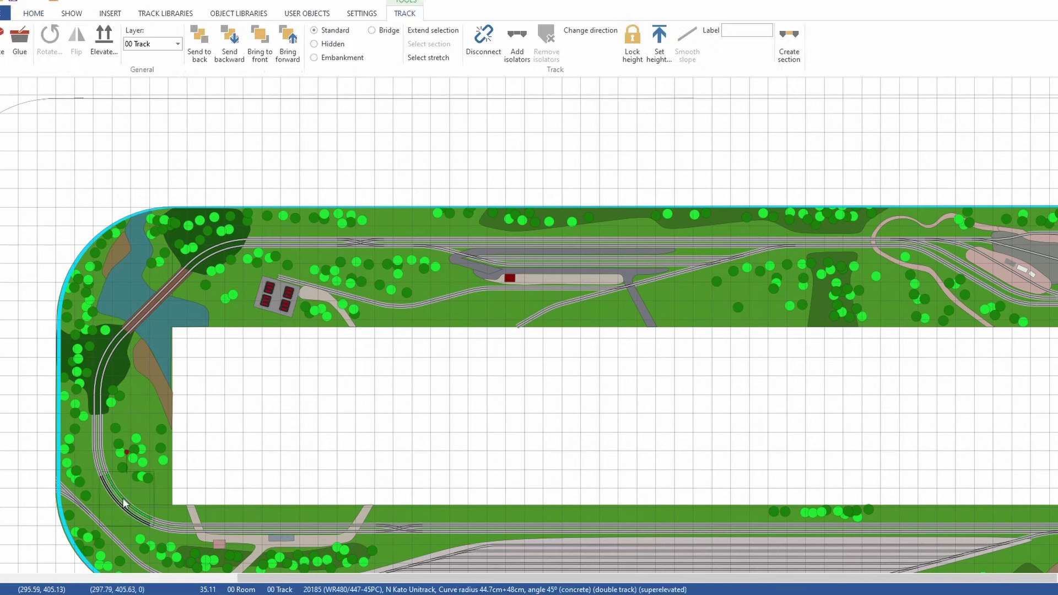
pyautogui.click(103, 372)
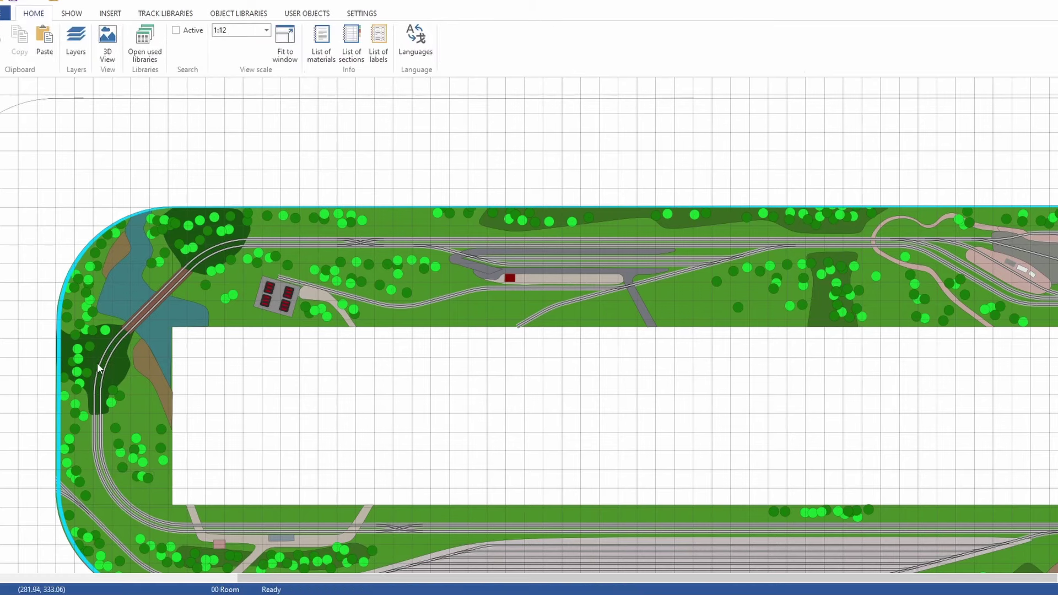
pyautogui.click(106, 370)
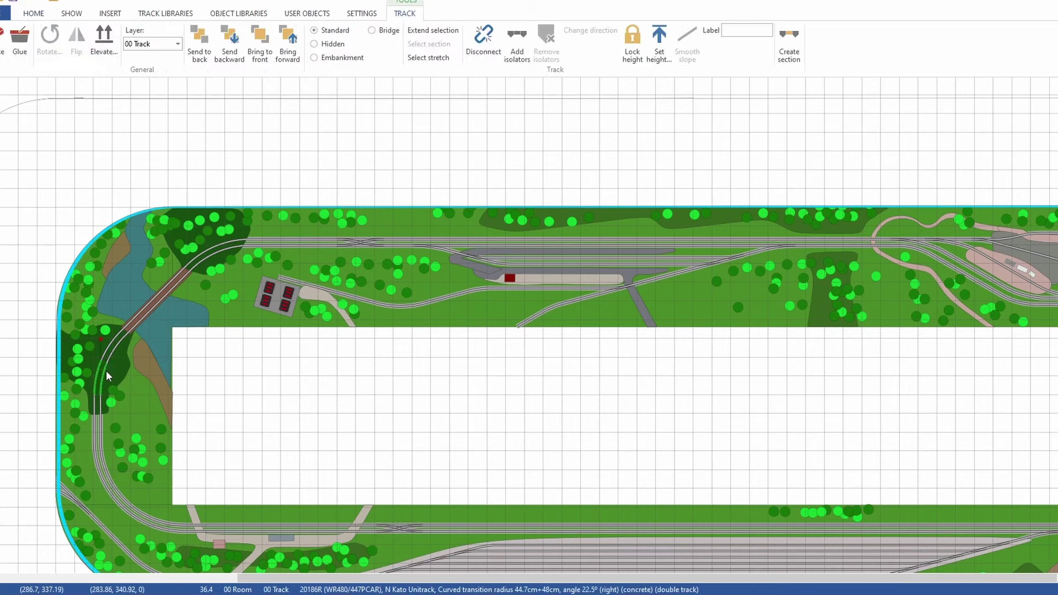
pyautogui.click(116, 332)
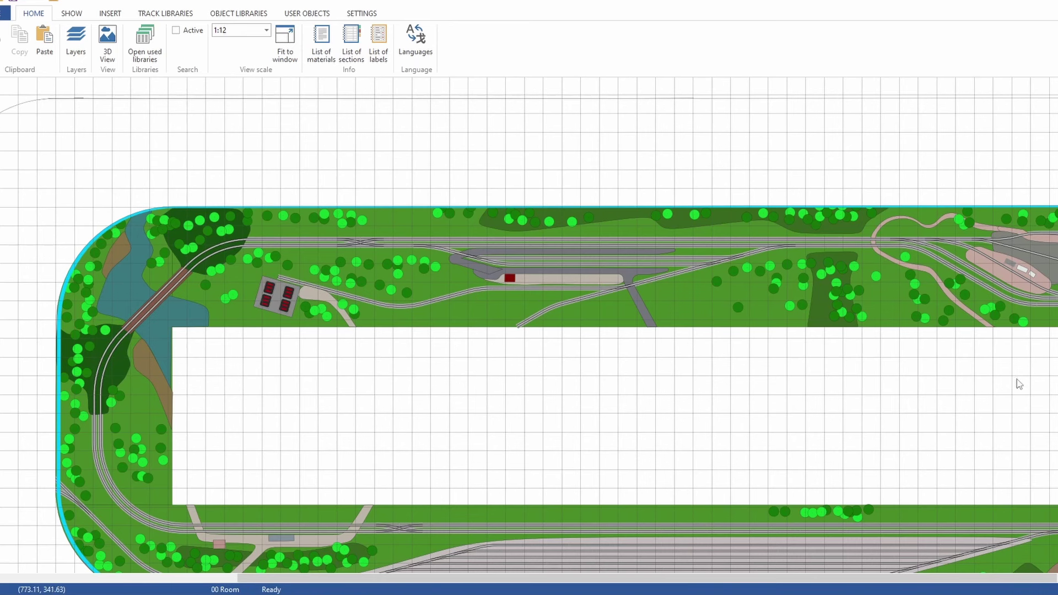
# Step: Highlight the diagonal double-track main line just east of the pink road crossing, then clear the selection
pyautogui.hscroll(3, 1020, 384)
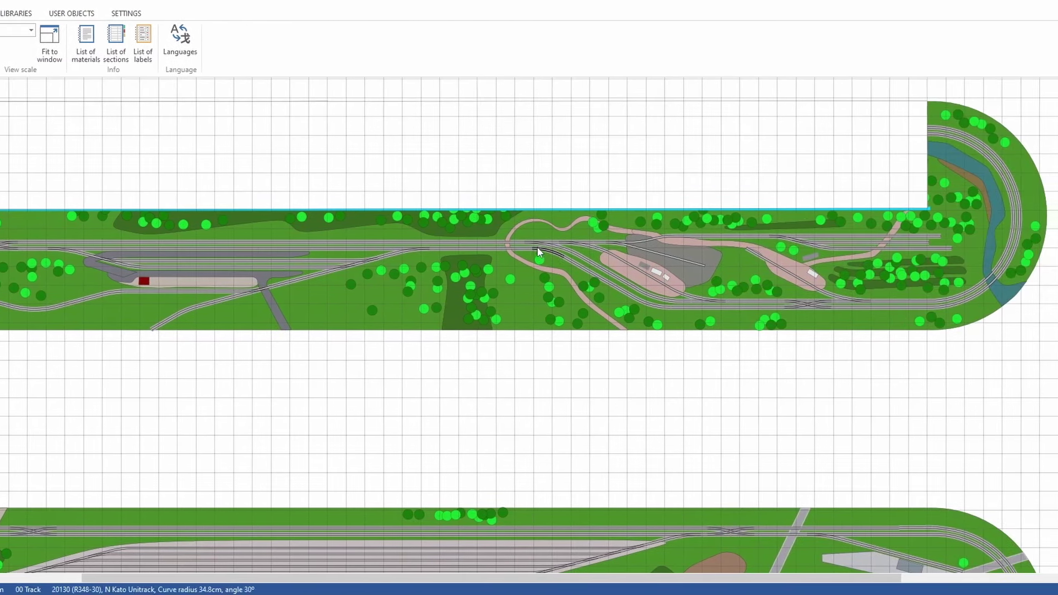
pyautogui.click(537, 246)
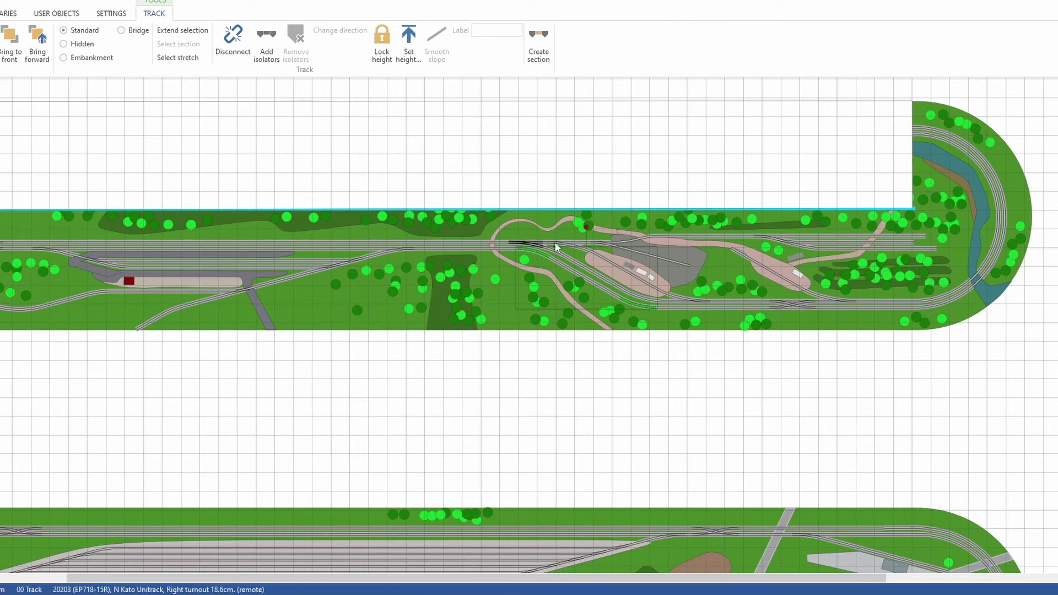
pyautogui.click(759, 333)
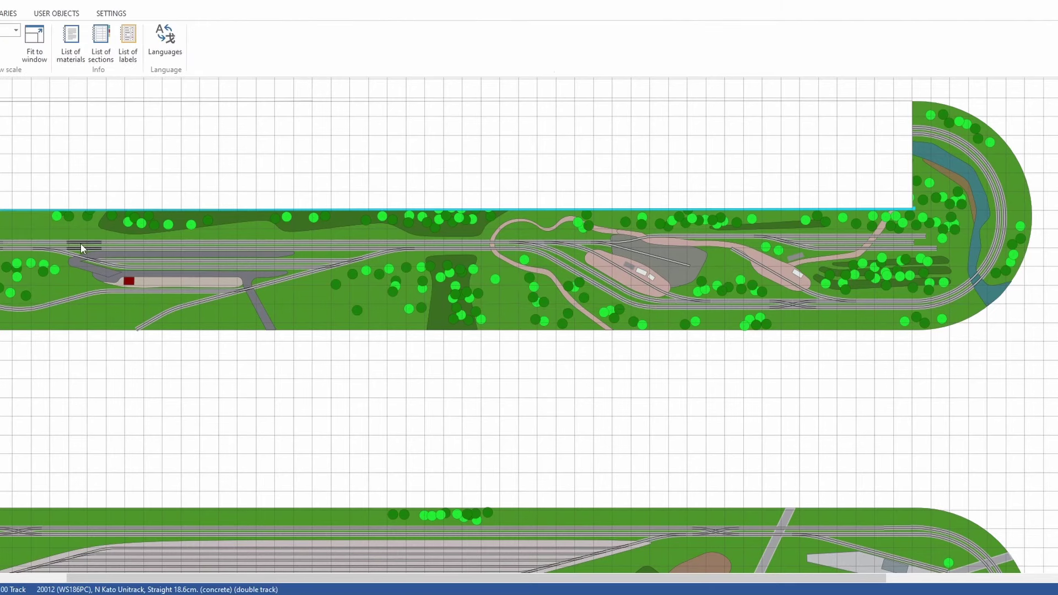
# Step: Highlight straights in the two sidings between the dark grey strips along with the adjacent double-track main line, then clear the selection
pyautogui.scroll(-1, 81, 243)
pyautogui.scroll(2, 80, 243)
pyautogui.moveTo(141, 431); pyautogui.dragTo(300, 475)
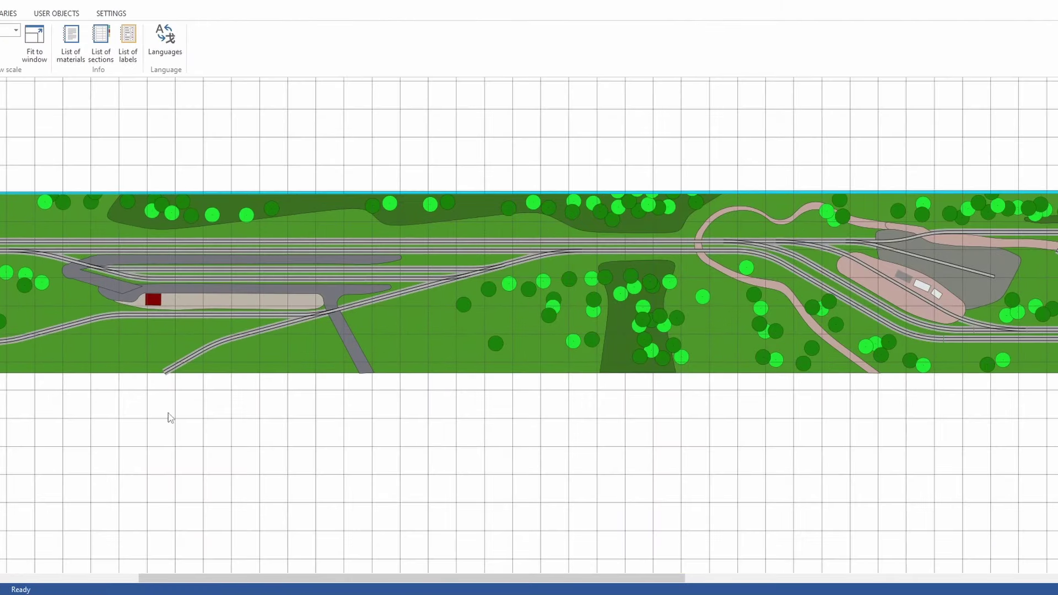
pyautogui.scroll(1, 138, 408)
pyautogui.moveTo(138, 408); pyautogui.dragTo(413, 525)
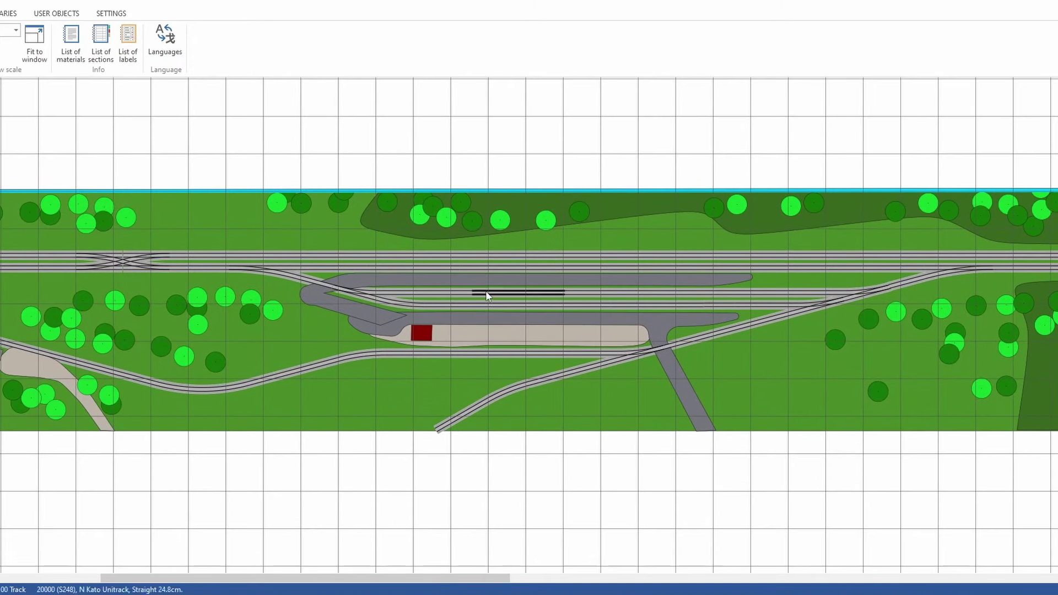
pyautogui.click(425, 298)
pyautogui.keyDown('ctrl'); pyautogui.click(436, 305); pyautogui.keyUp('ctrl')
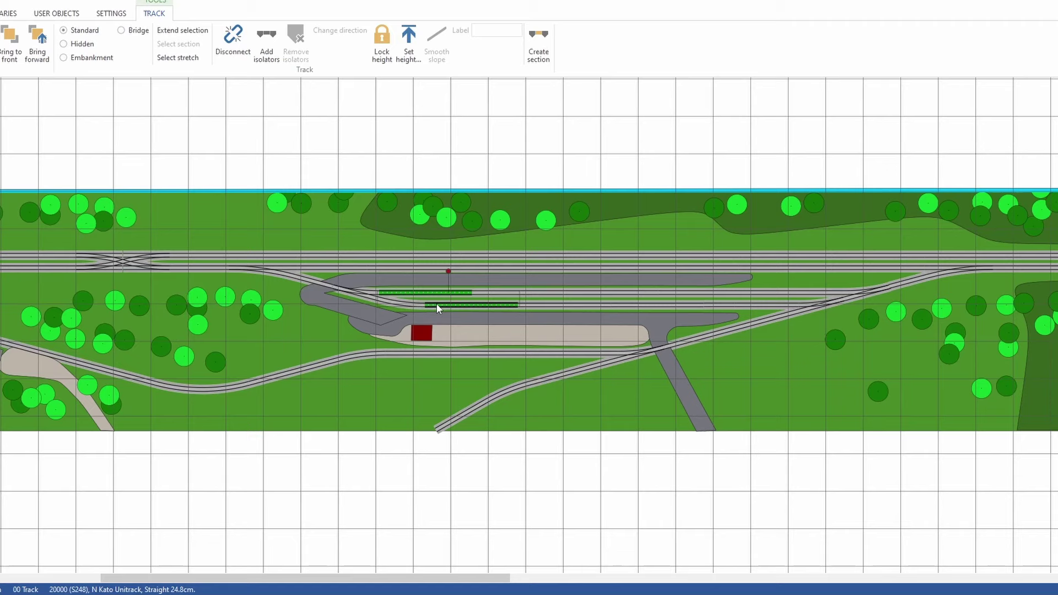
pyautogui.keyDown('ctrl'); pyautogui.click(559, 267); pyautogui.keyUp('ctrl')
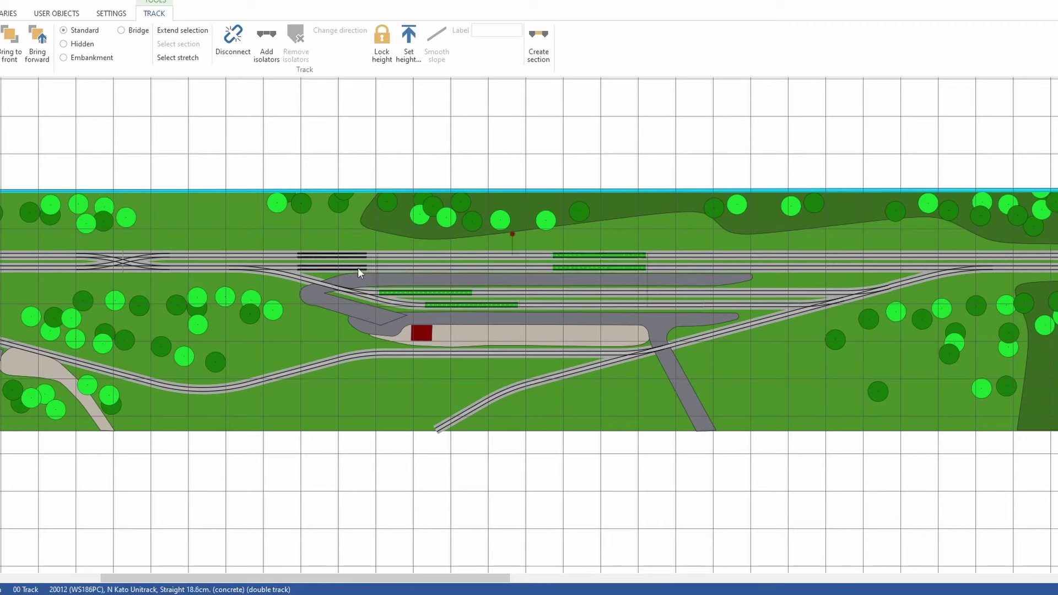
pyautogui.click(503, 512)
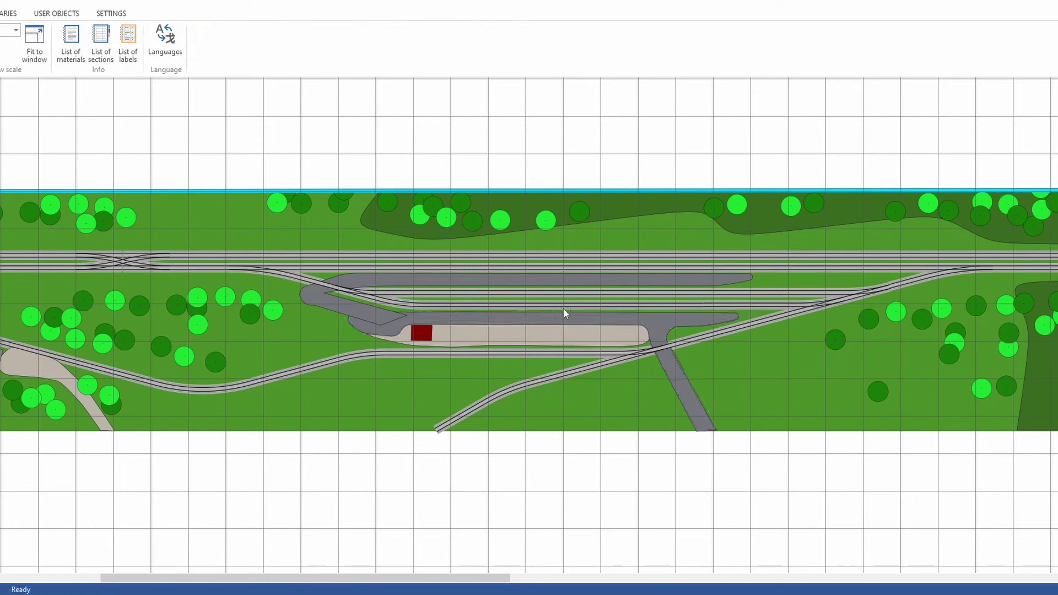
# Step: Highlight the straights south of the beige platform area, then the short end piece of the branch at the layout's south edge
pyautogui.click(537, 354)
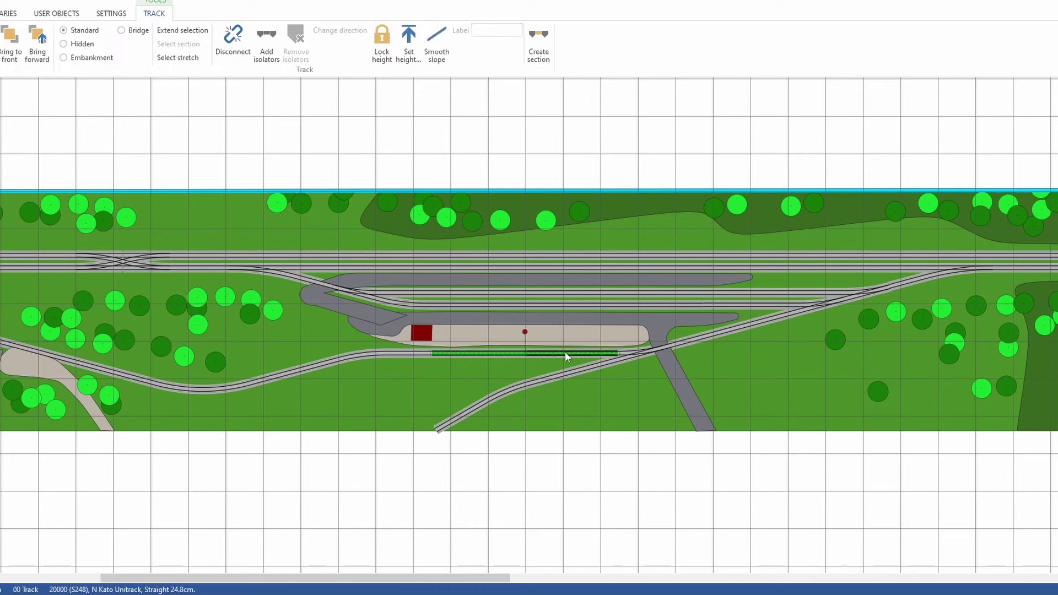
pyautogui.click(546, 474)
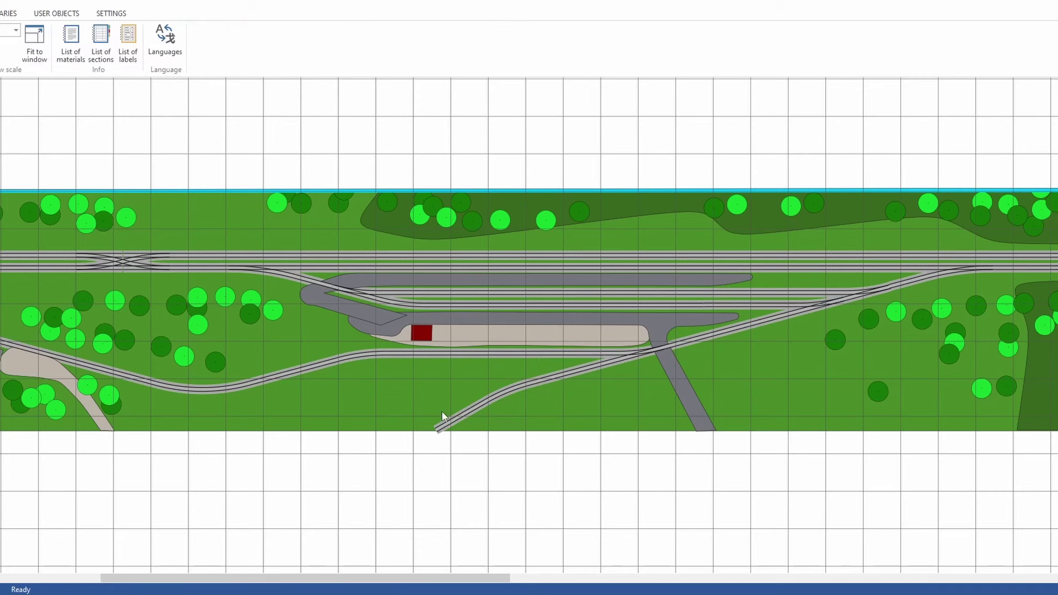
pyautogui.click(444, 426)
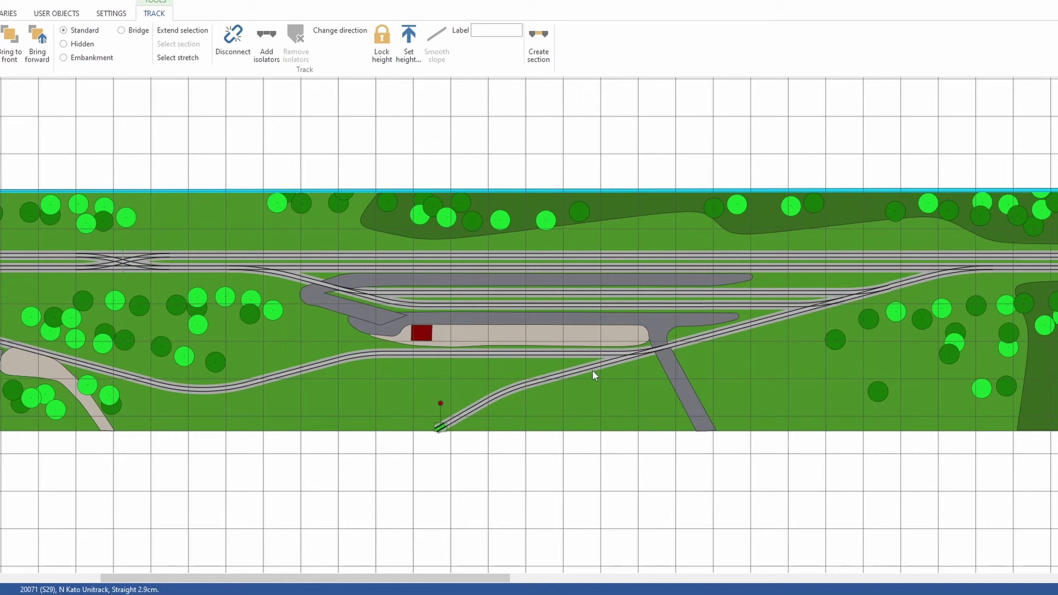
pyautogui.click(658, 412)
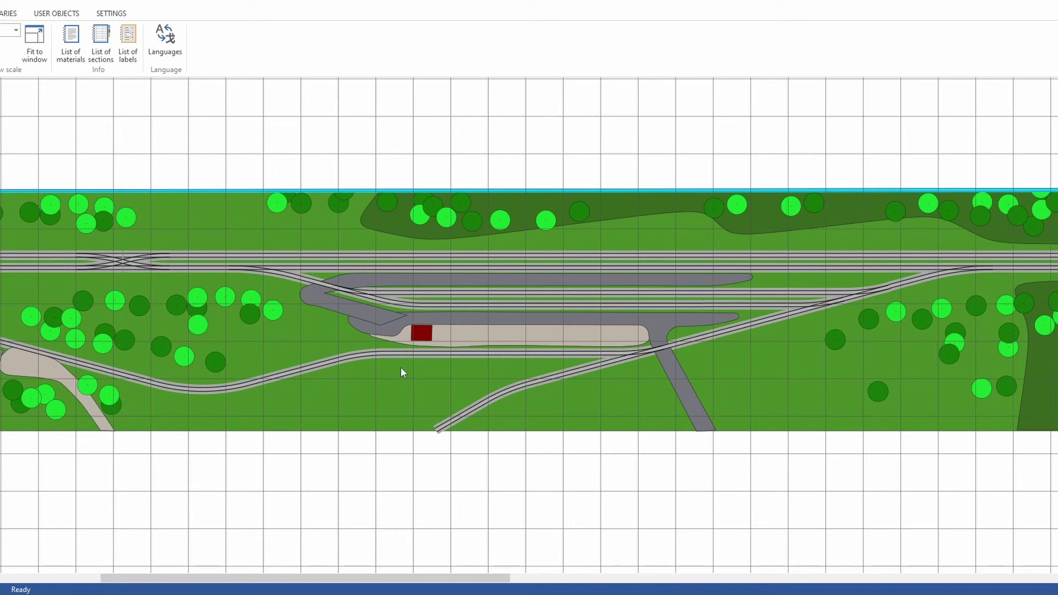
# Step: Highlight the inner main-line route from the pink road crossing, down the diagonal and past the double crossover, then clear the selection
pyautogui.moveTo(239, 523); pyautogui.dragTo(560, 490)
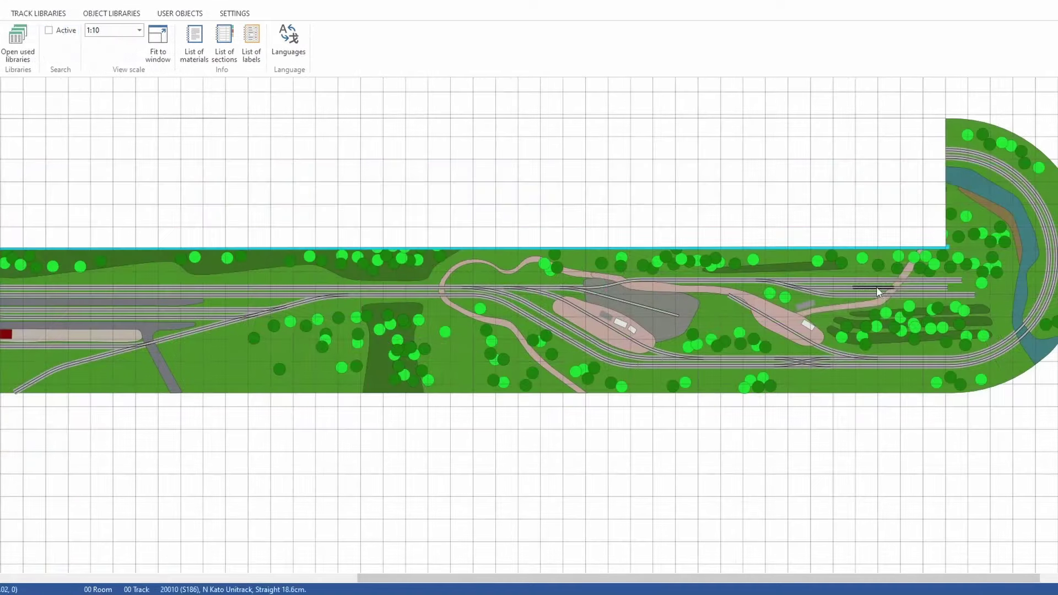
pyautogui.scroll(2, 793, 286)
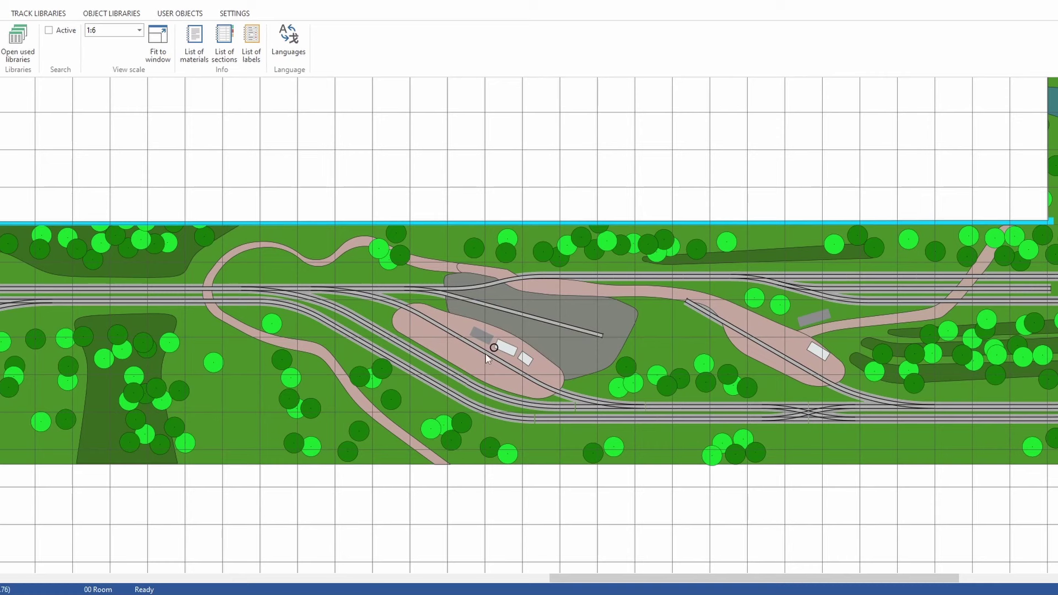
pyautogui.click(214, 290)
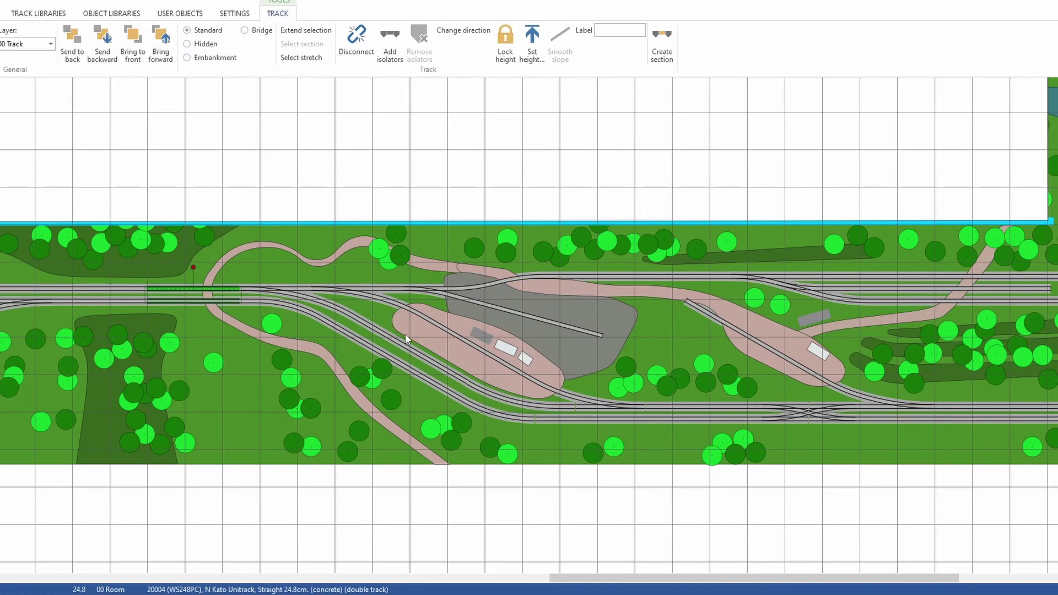
pyautogui.keyDown('shift'); pyautogui.click(570, 407); pyautogui.keyUp('shift')
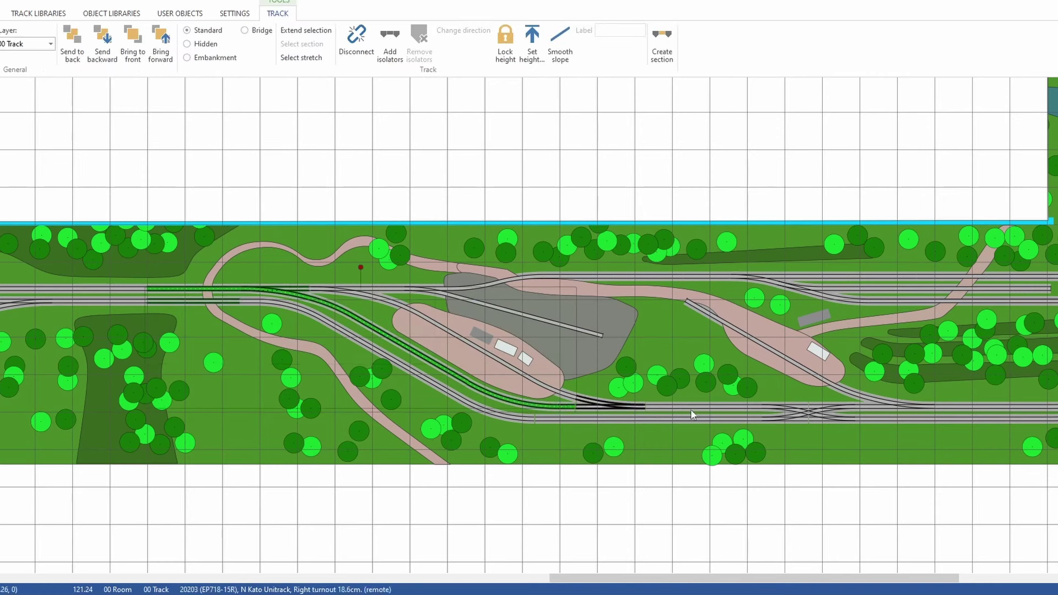
pyautogui.keyDown('shift'); pyautogui.click(950, 407); pyautogui.keyUp('shift')
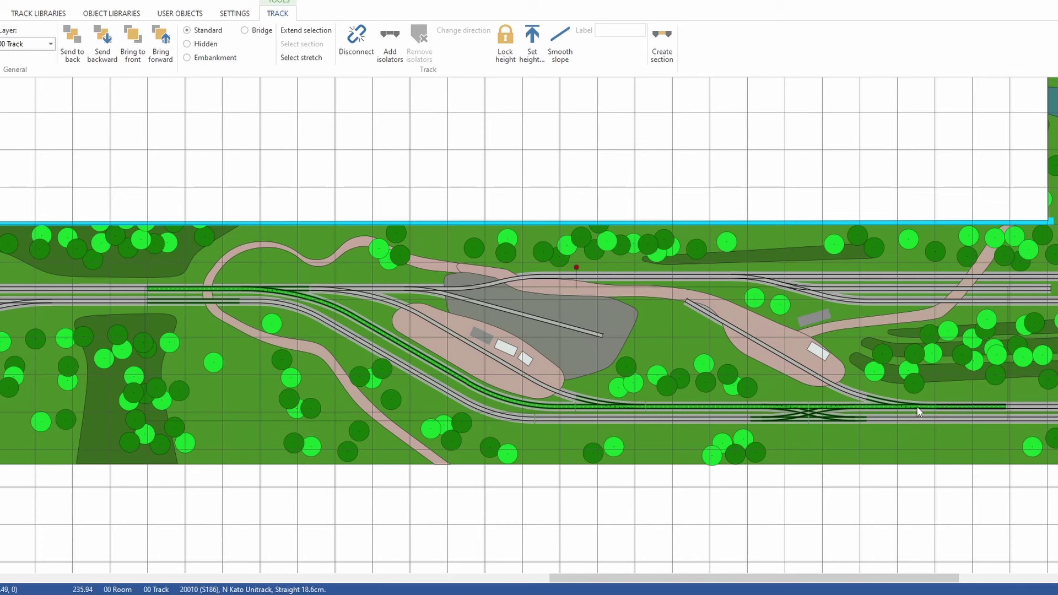
pyautogui.click(527, 368)
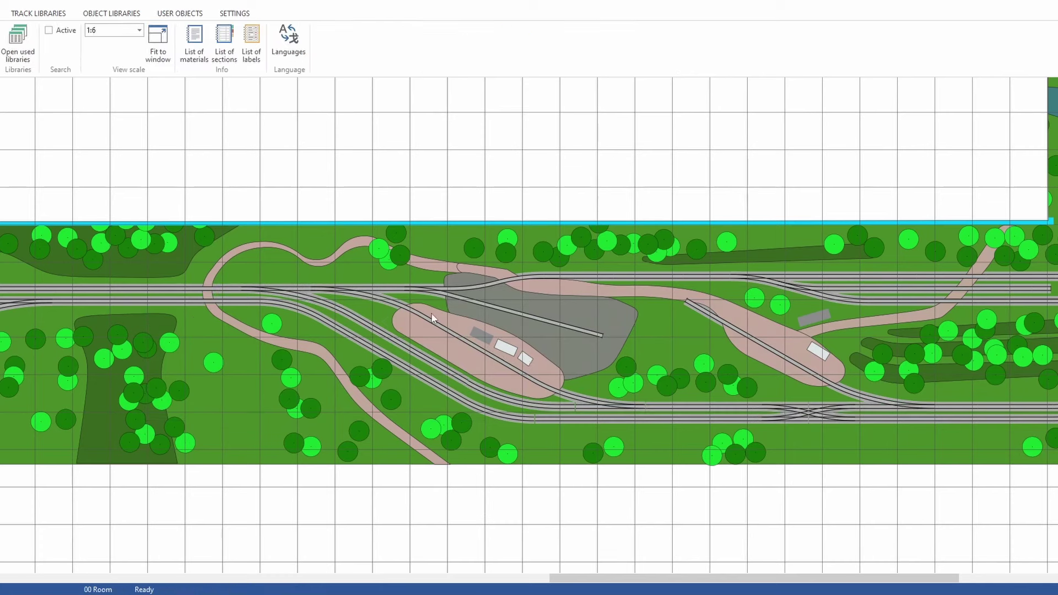
# Step: Highlight the stub spur across the grey ground up to its bumper, together with the northern lead toward the east sidings
pyautogui.click(420, 291)
pyautogui.keyDown('shift'); pyautogui.click(593, 332); pyautogui.keyUp('shift')
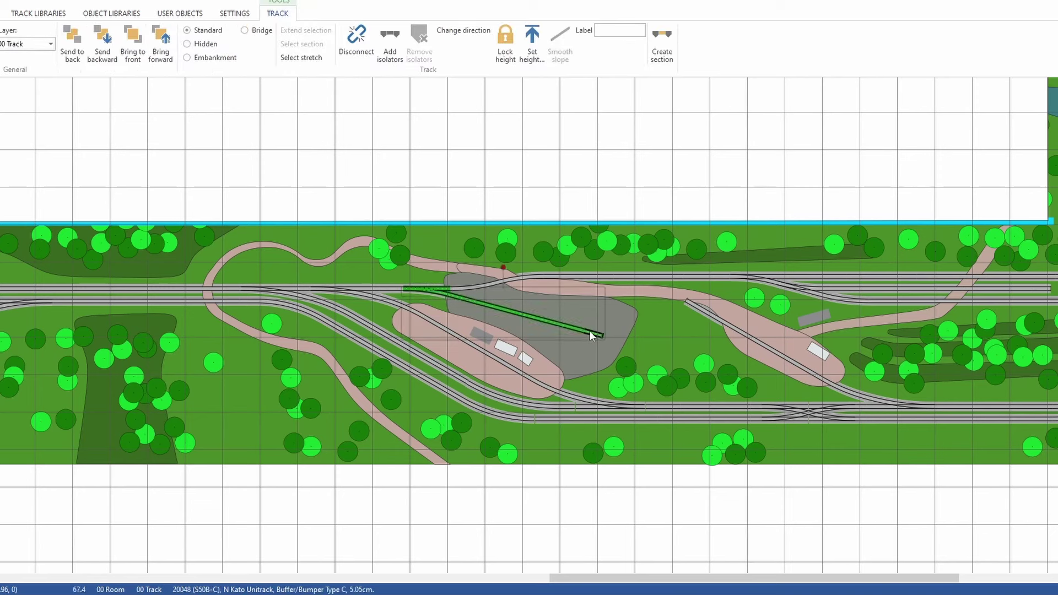
pyautogui.keyDown('shift'); pyautogui.click(653, 279); pyautogui.keyUp('shift')
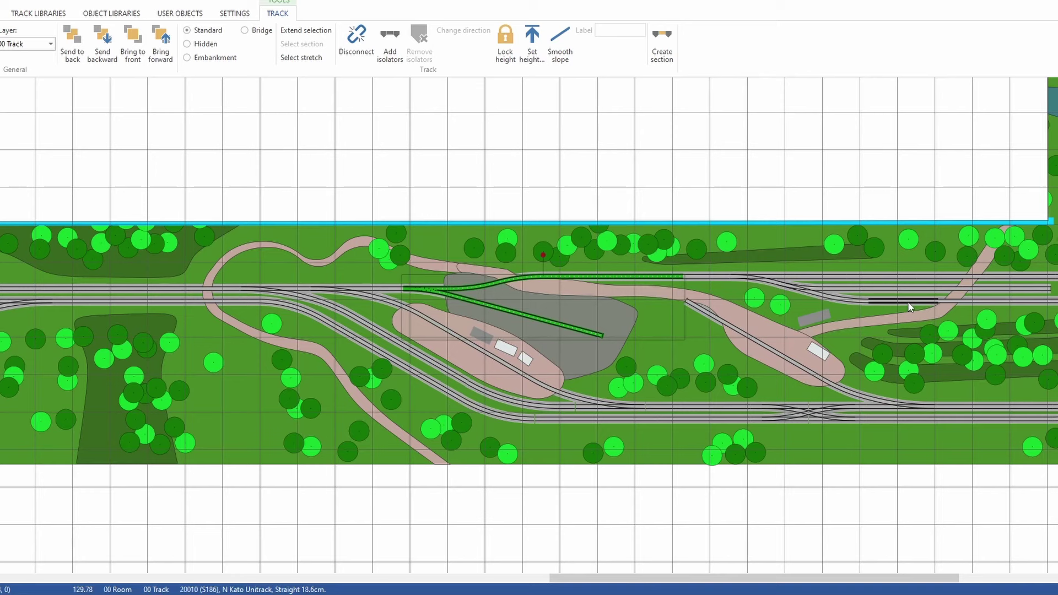
# Step: Highlight the angled spur beside the eastern white building from its main-line turnout, then clear the selection
pyautogui.click(875, 404)
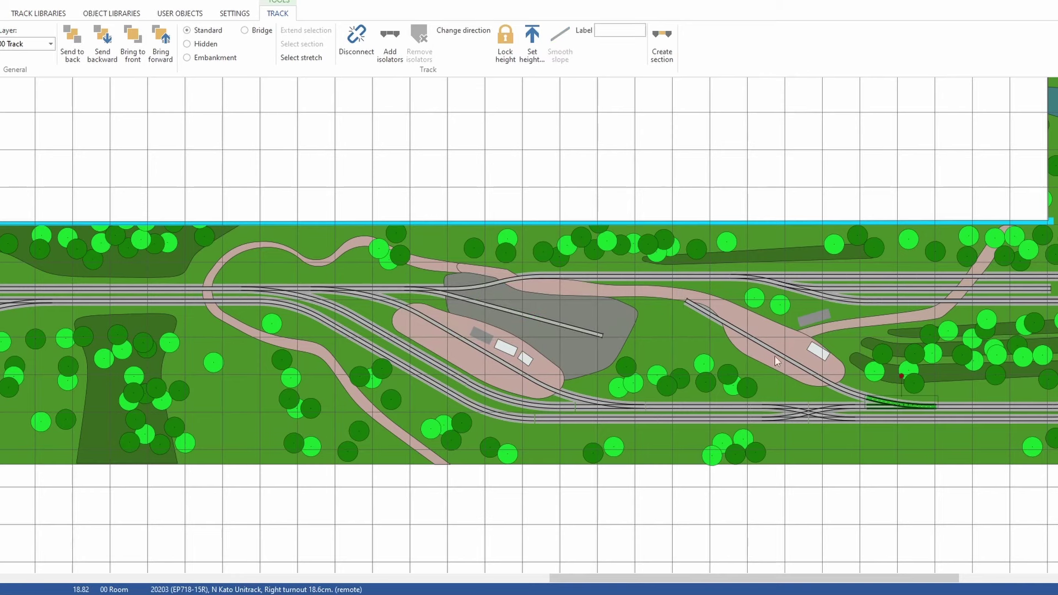
pyautogui.keyDown('shift'); pyautogui.click(735, 330); pyautogui.keyUp('shift')
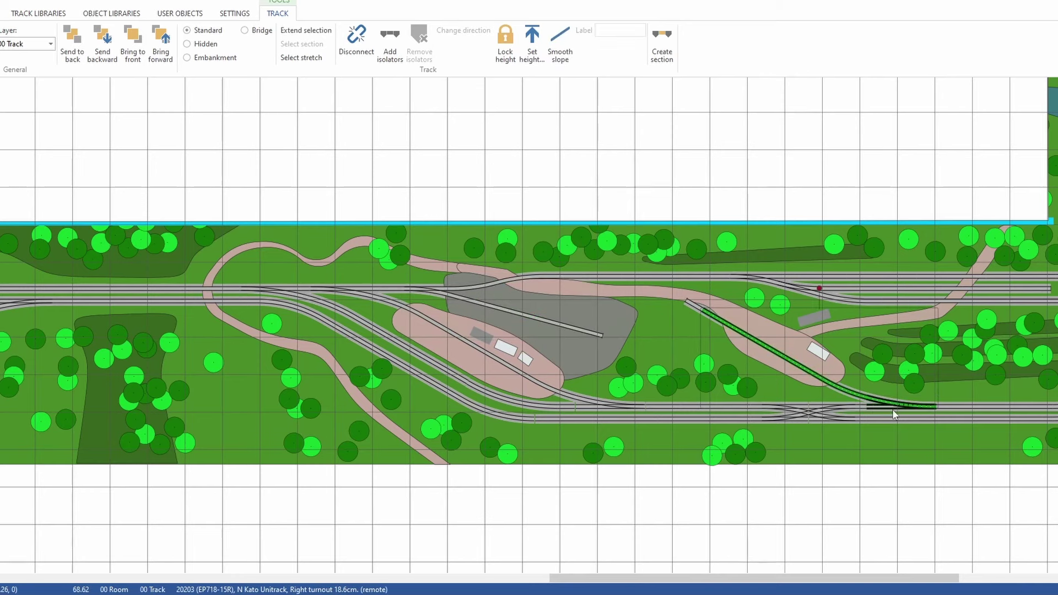
pyautogui.click(780, 392)
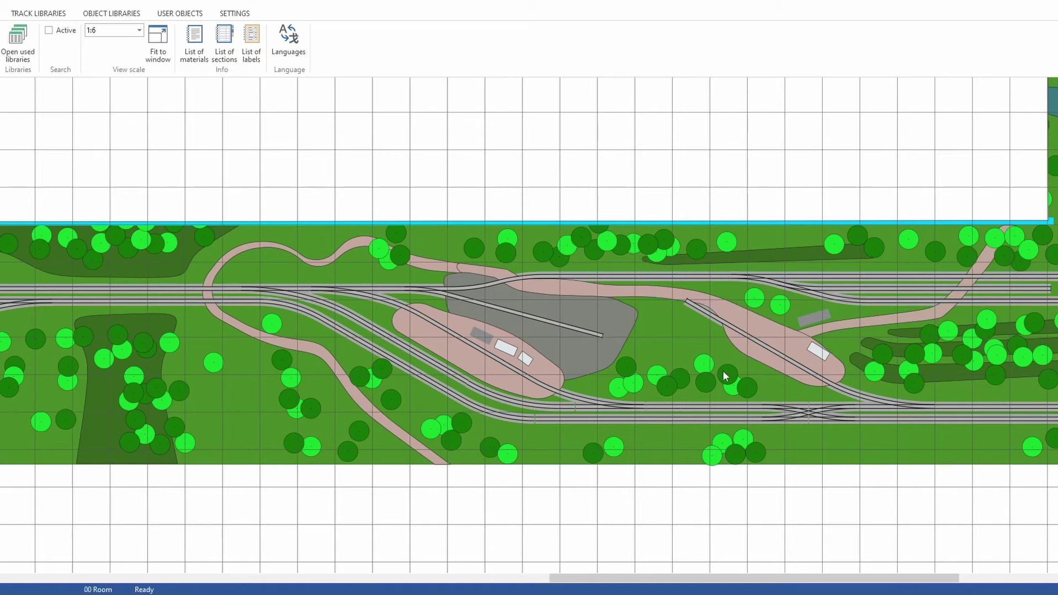
# Step: Highlight the 18.6 cm siding straight east of the red bridge and the parallel stub-track straight beside the gravel strip, then clear the selection
pyautogui.scroll(-1, 648, 343)
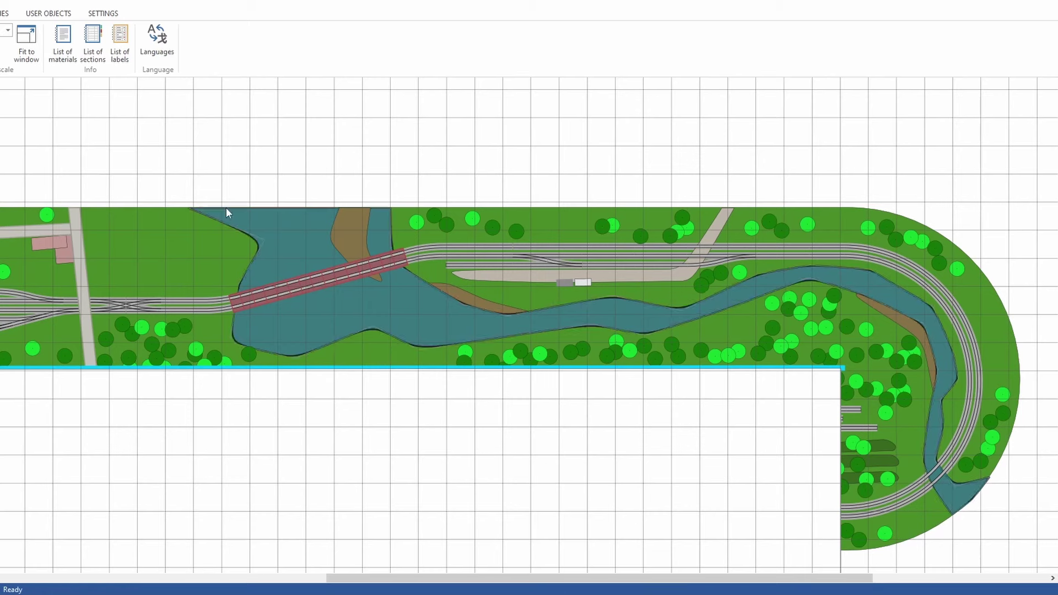
pyautogui.hotkey('ctrl', 'v')
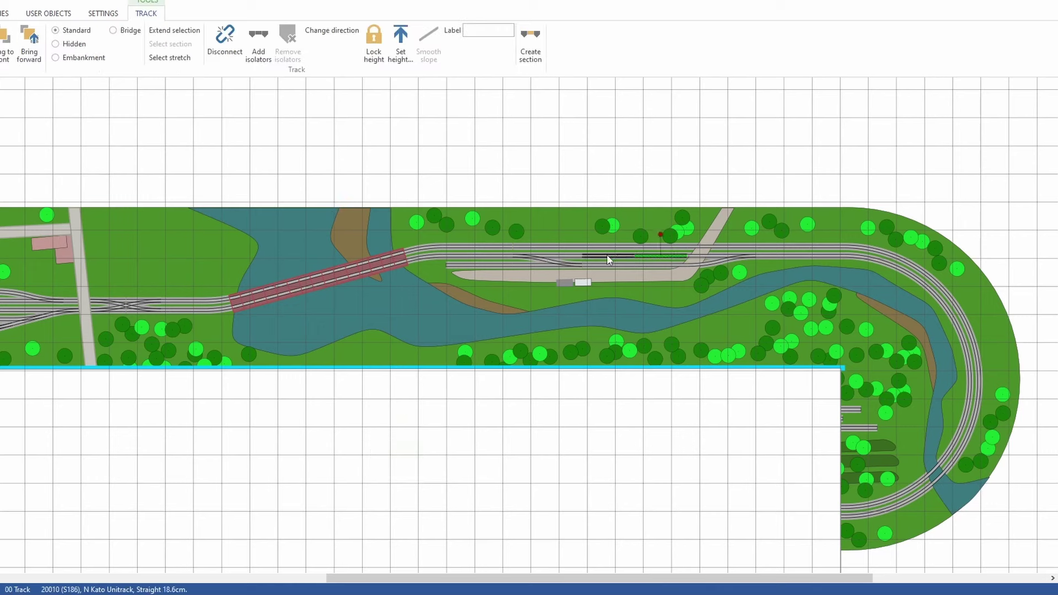
pyautogui.click(624, 266)
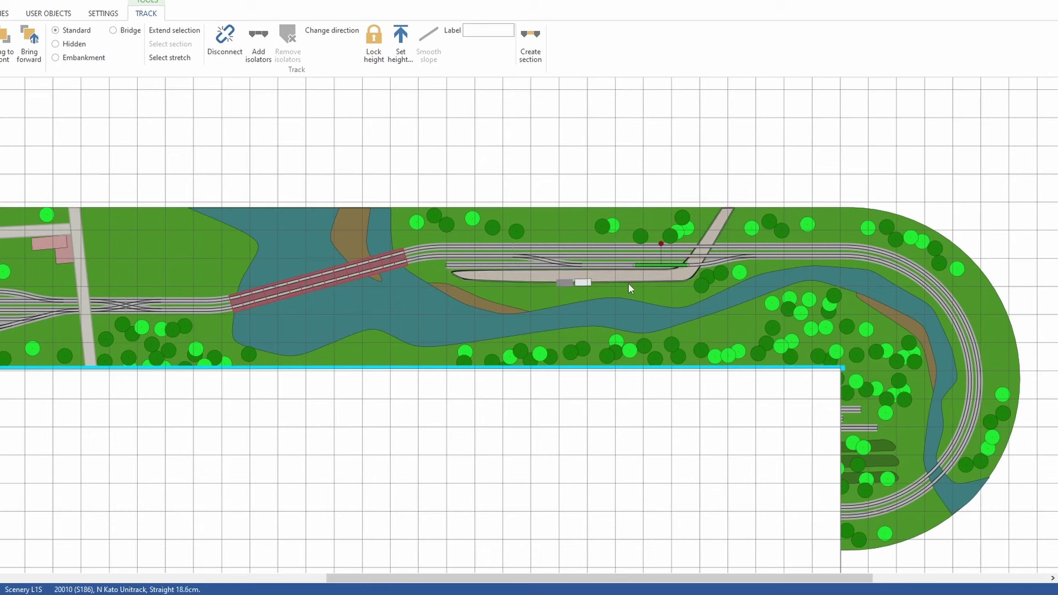
pyautogui.click(538, 422)
# Step: Highlight the branch straight just south of the northwest corner town's buildings, then clear the selection
pyautogui.moveTo(31, 445); pyautogui.dragTo(935, 444)
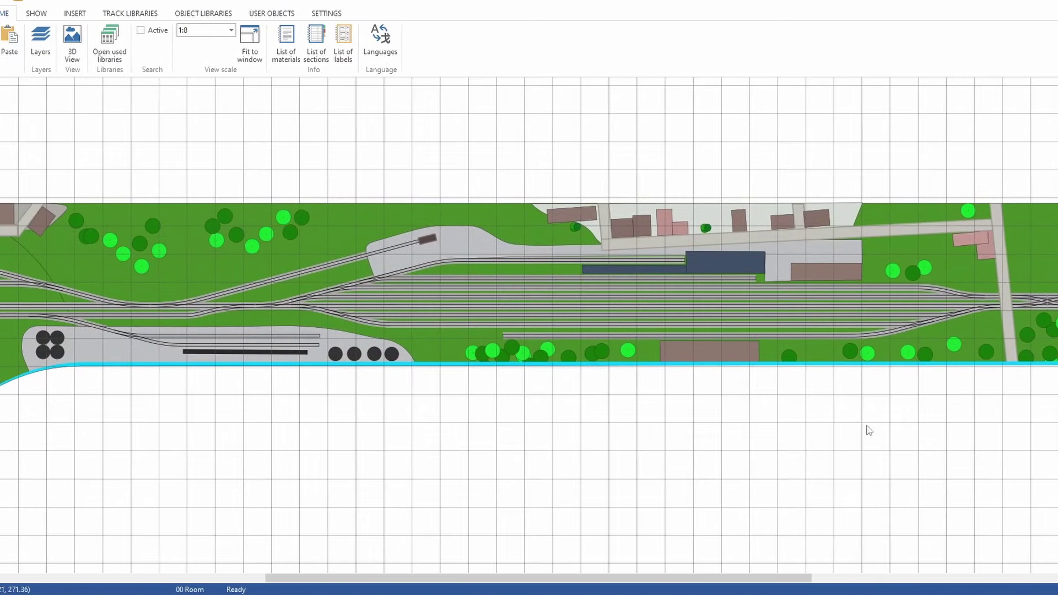
pyautogui.scroll(-1, 826, 480)
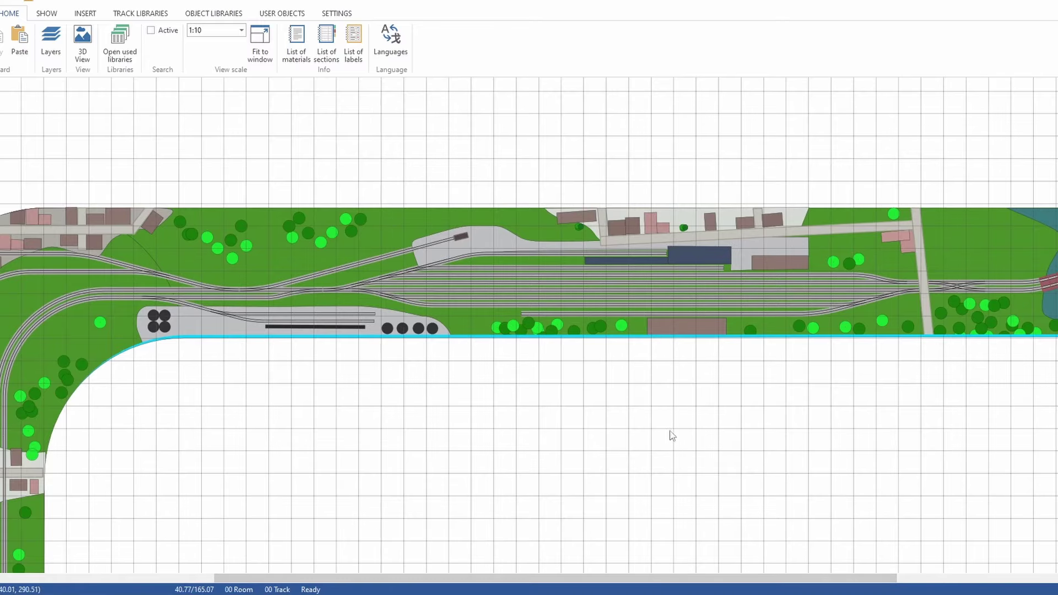
pyautogui.moveTo(669, 437); pyautogui.dragTo(731, 388)
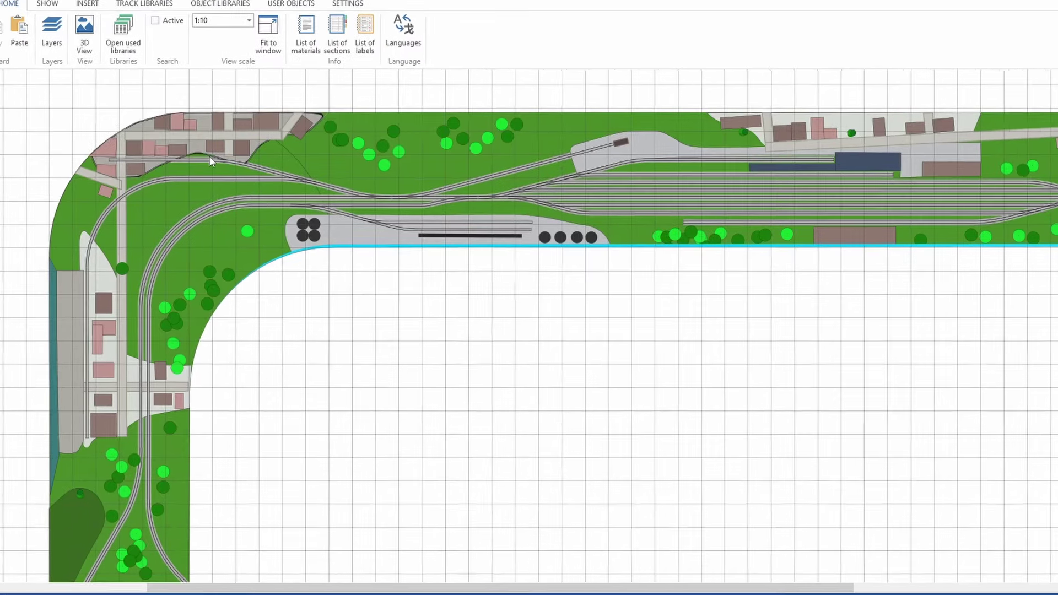
pyautogui.click(205, 183)
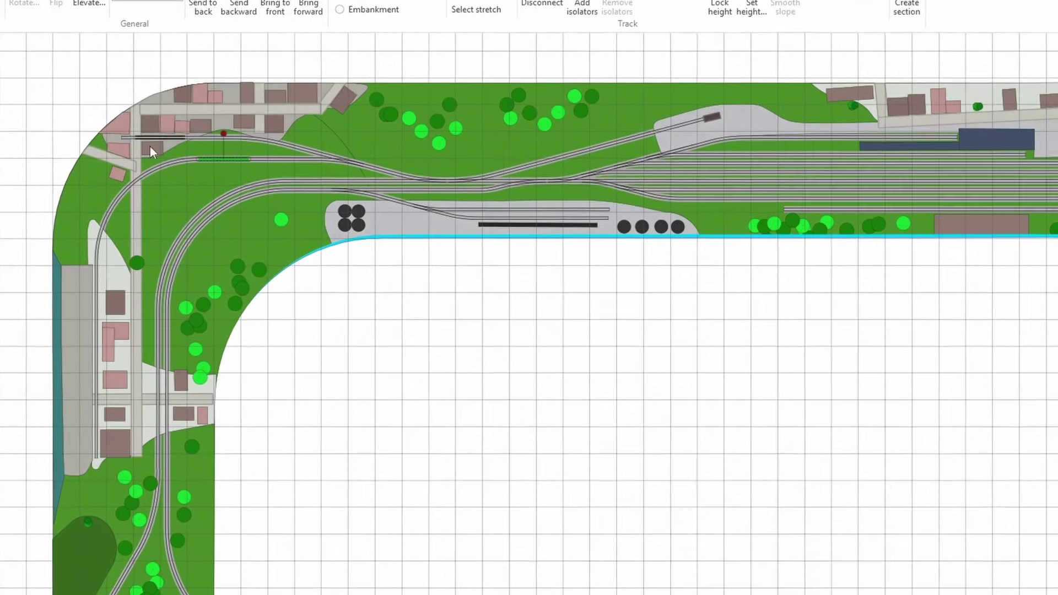
pyautogui.press('Escape')
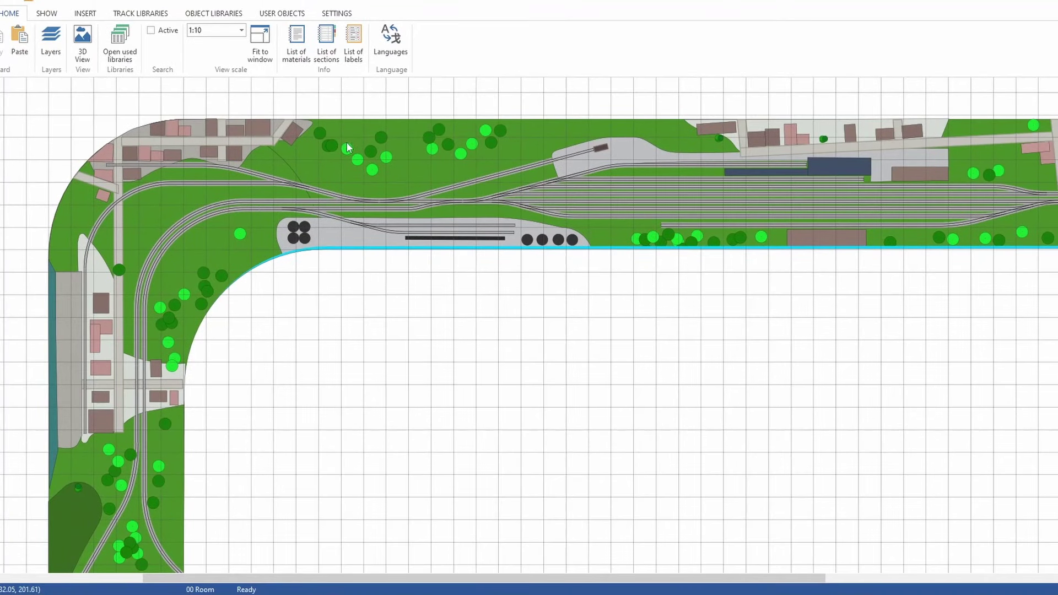
# Step: Highlight in turn the straight near the round tanks, the 71.8 cm curve south of the west town and the straight south of the turntable area
pyautogui.scroll(-1, 406, 293)
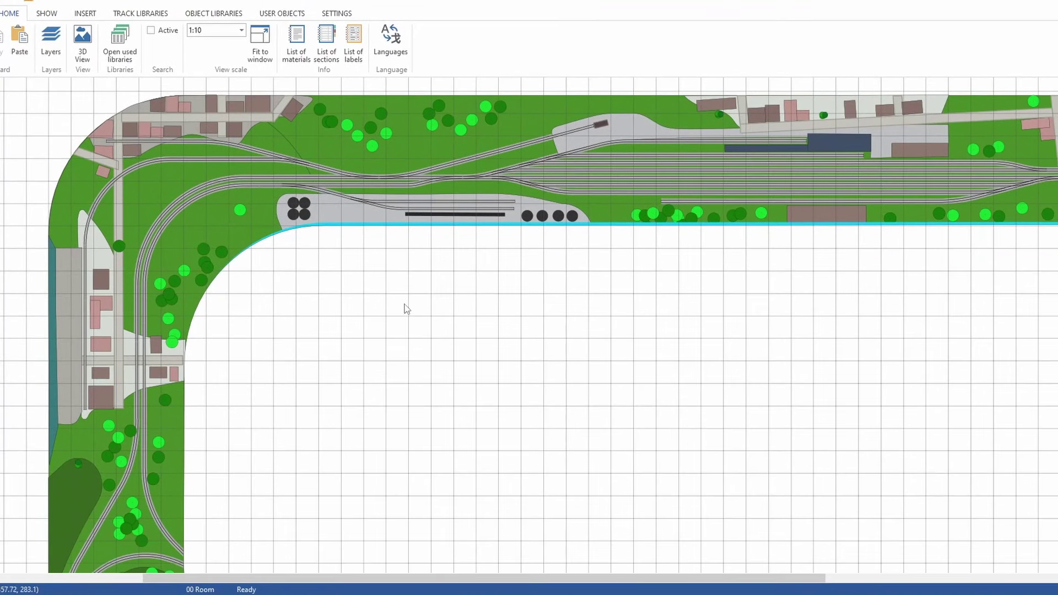
pyautogui.scroll(-2, 406, 308)
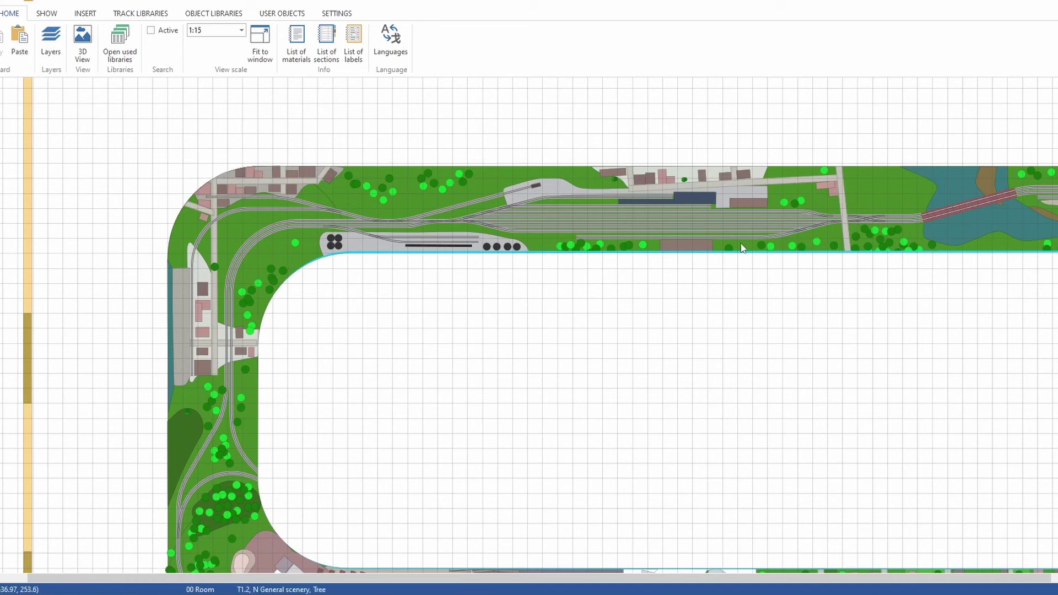
pyautogui.moveTo(474, 382); pyautogui.dragTo(547, 280)
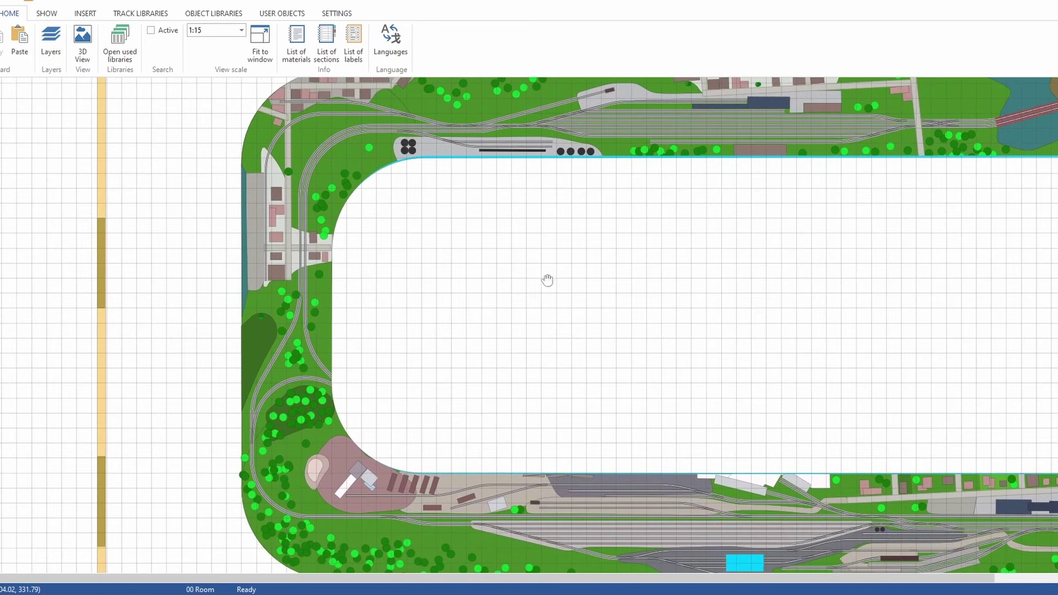
pyautogui.click(384, 126)
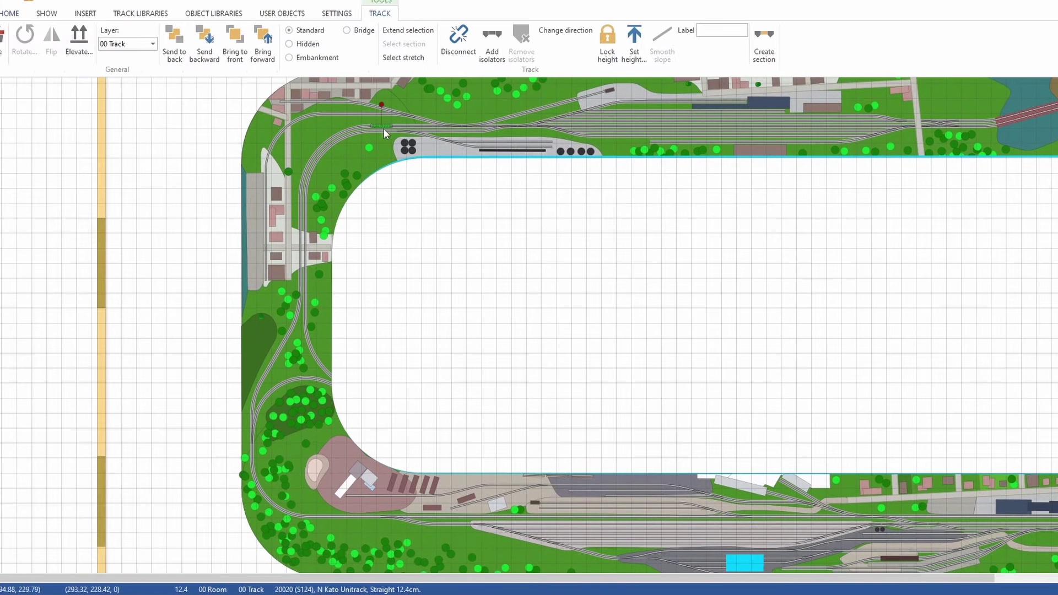
pyautogui.moveTo(352, 133)
pyautogui.mouseDown()
pyautogui.moveTo(335, 137)
pyautogui.moveTo(303, 199)
pyautogui.moveTo(301, 310)
pyautogui.mouseUp()
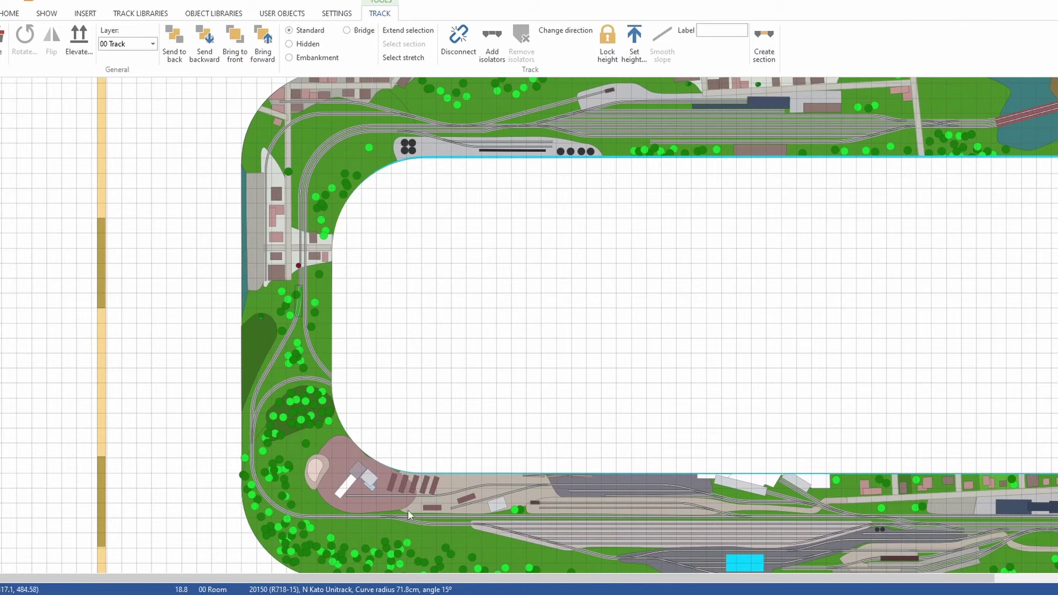
pyautogui.click(369, 516)
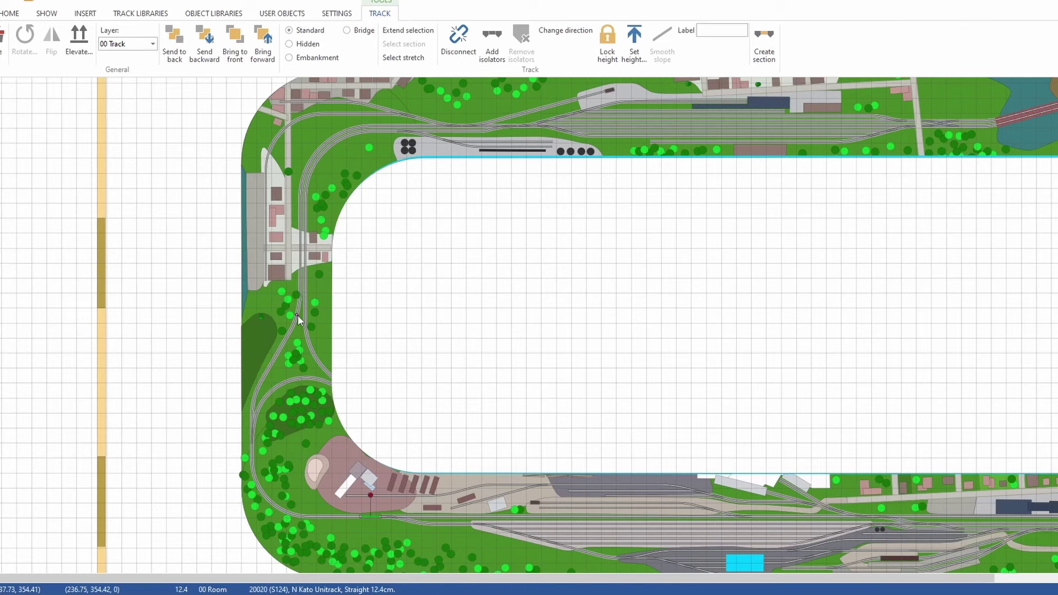
# Step: Highlight the whole outer route from the 71.8 cm curve south of the west town round to the southwest straight, then clear the selection
pyautogui.click(297, 315)
pyautogui.click(299, 311)
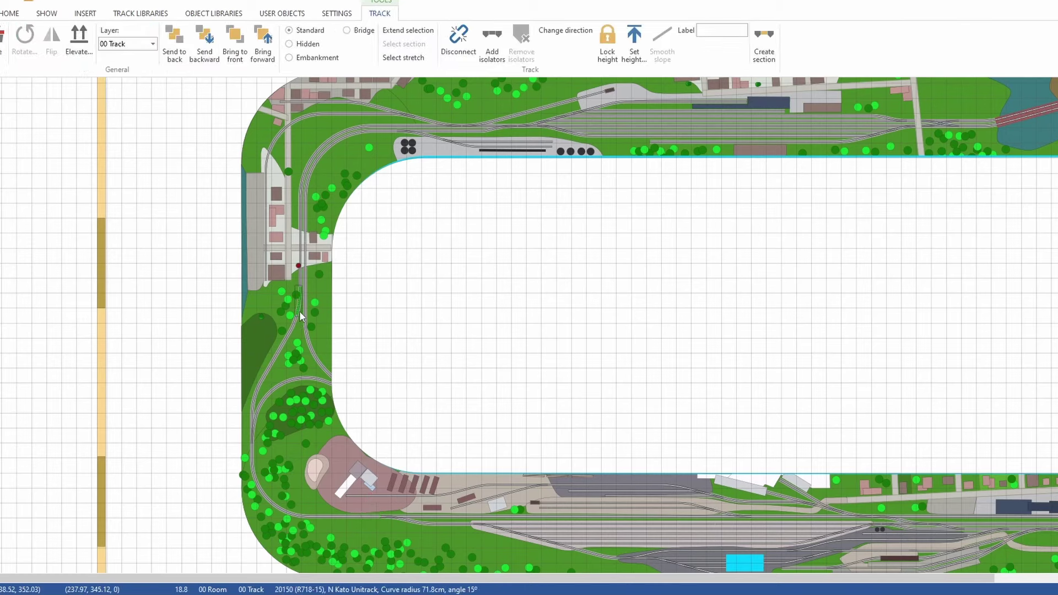
pyautogui.keyDown('shift'); pyautogui.click(366, 516); pyautogui.keyUp('shift')
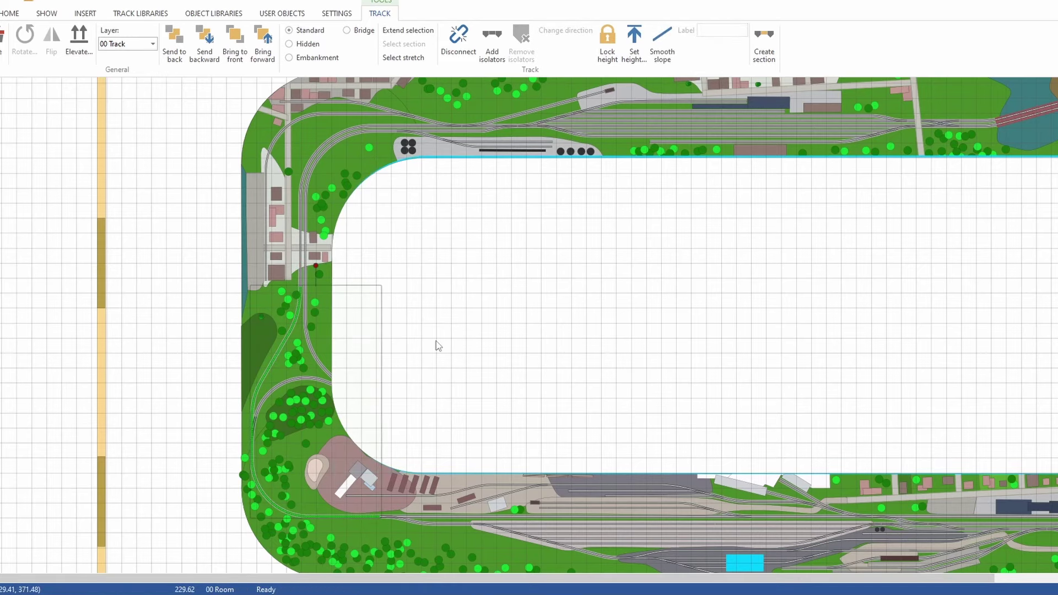
pyautogui.click(820, 236)
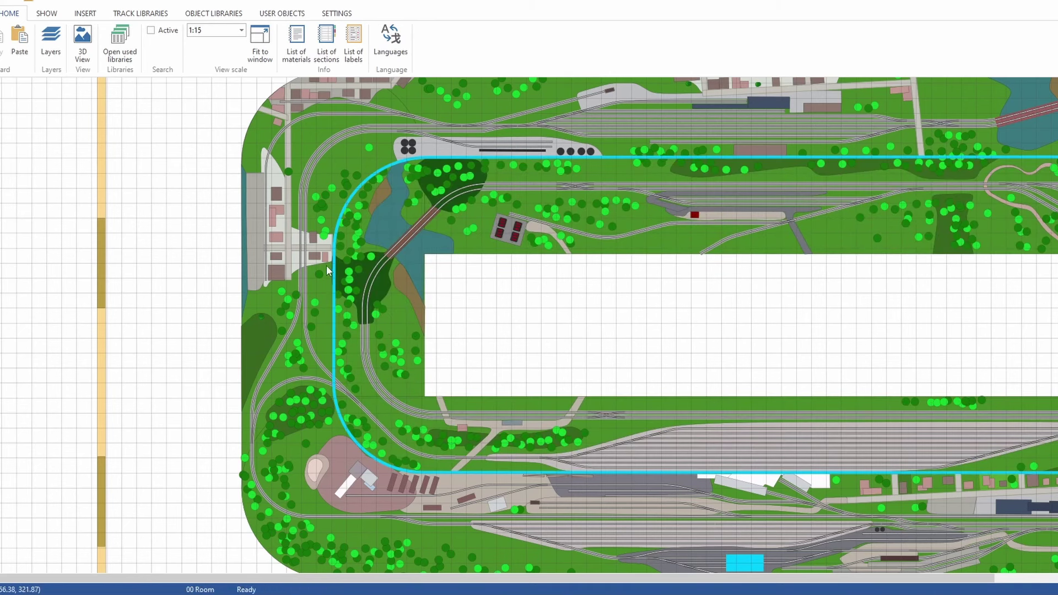
# Step: Highlight the extendable straight beside the west town and the 48.1 cm inner curve further south, then clear the selection
pyautogui.click(306, 209)
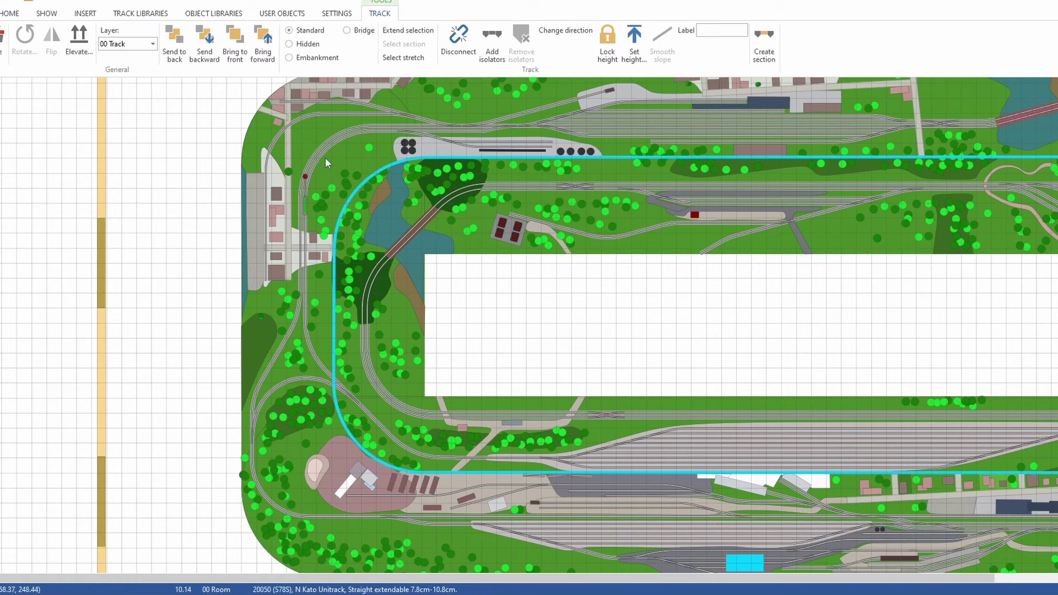
pyautogui.click(309, 347)
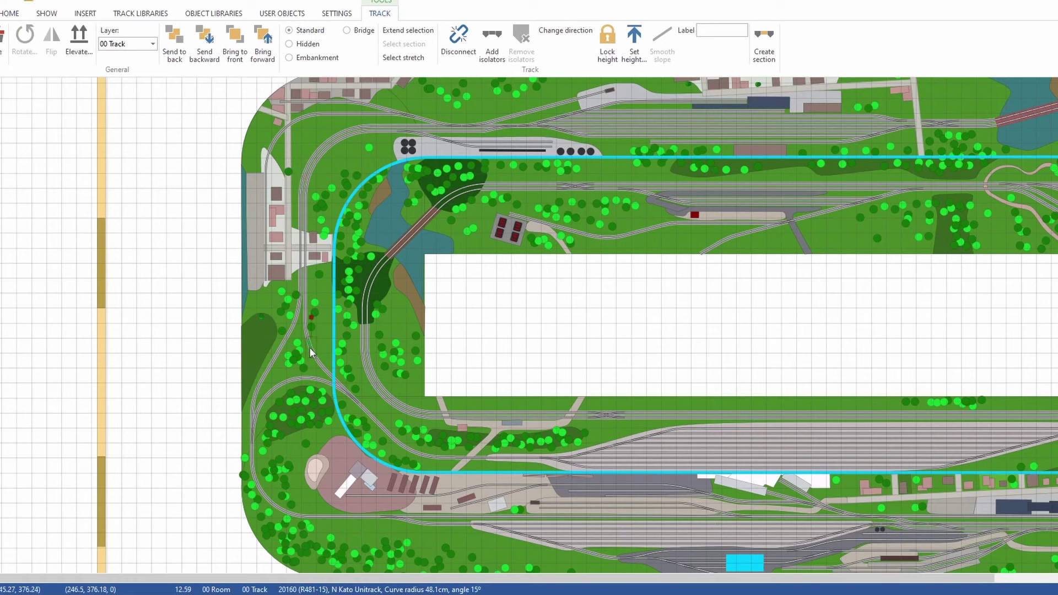
pyautogui.press('Escape')
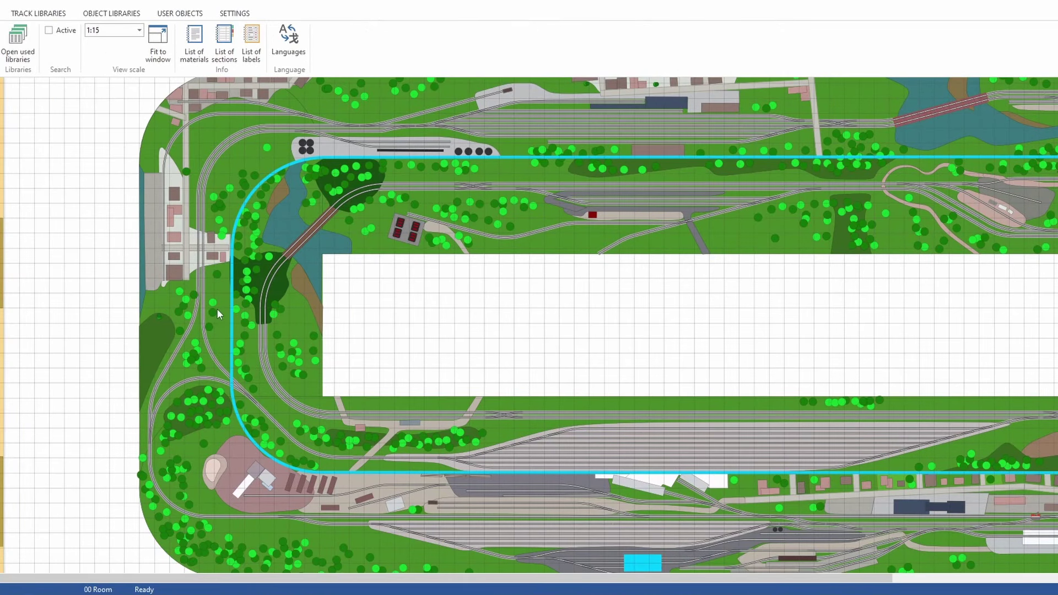
# Step: Highlight the inner-route curve on the west side, then the connecting loop around the southwest woodland, and clear the selection
pyautogui.click(206, 359)
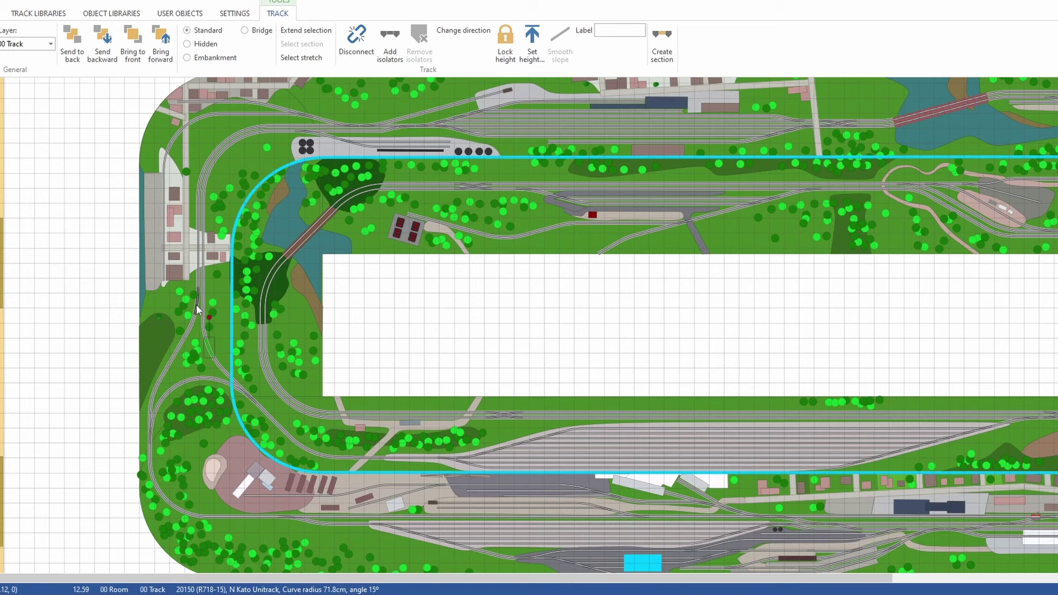
pyautogui.hscroll(-1, 197, 309)
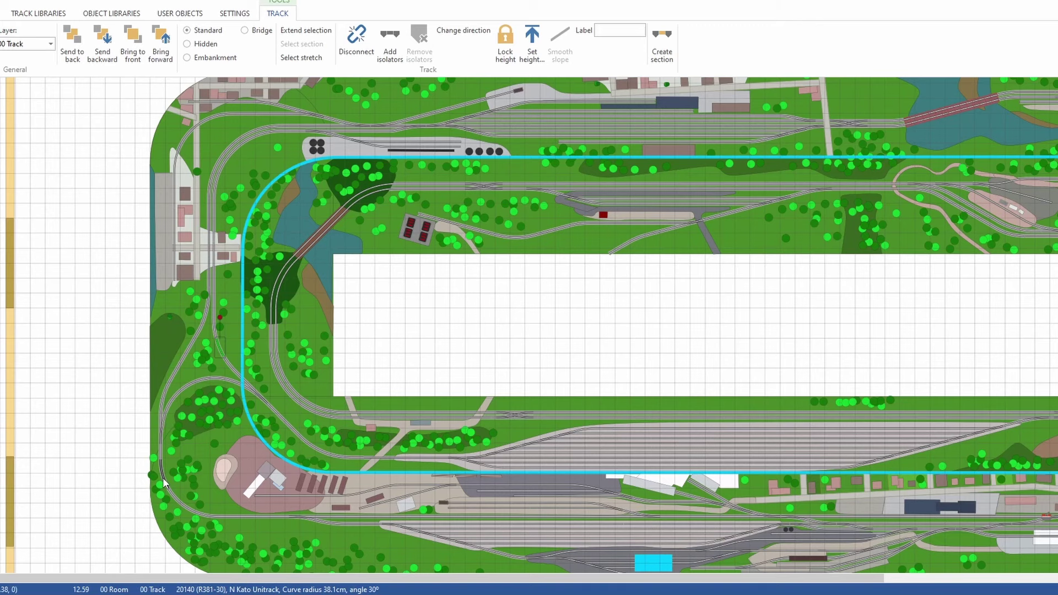
pyautogui.click(197, 383)
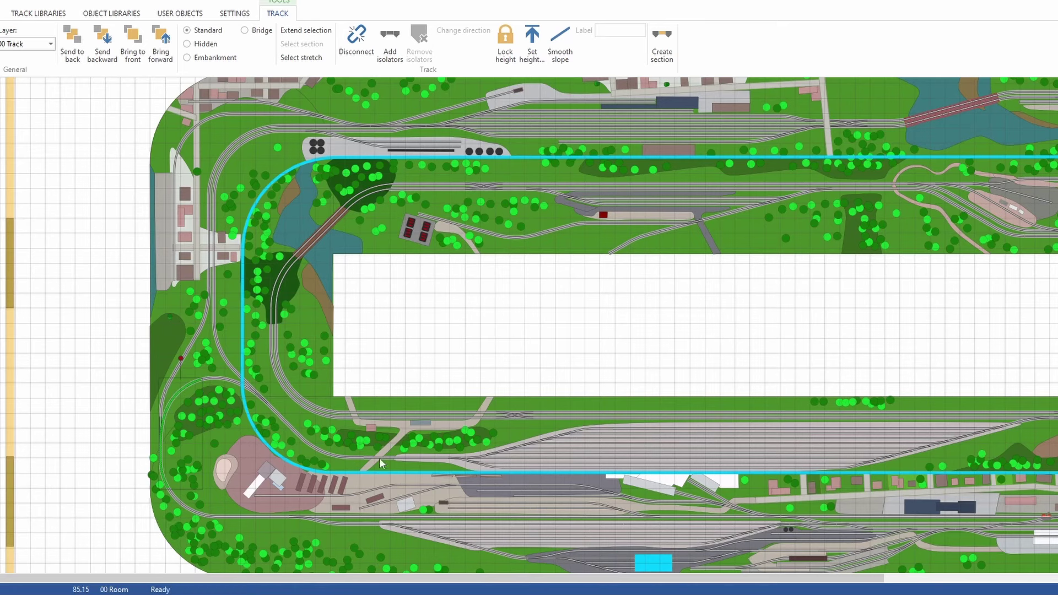
pyautogui.click(534, 331)
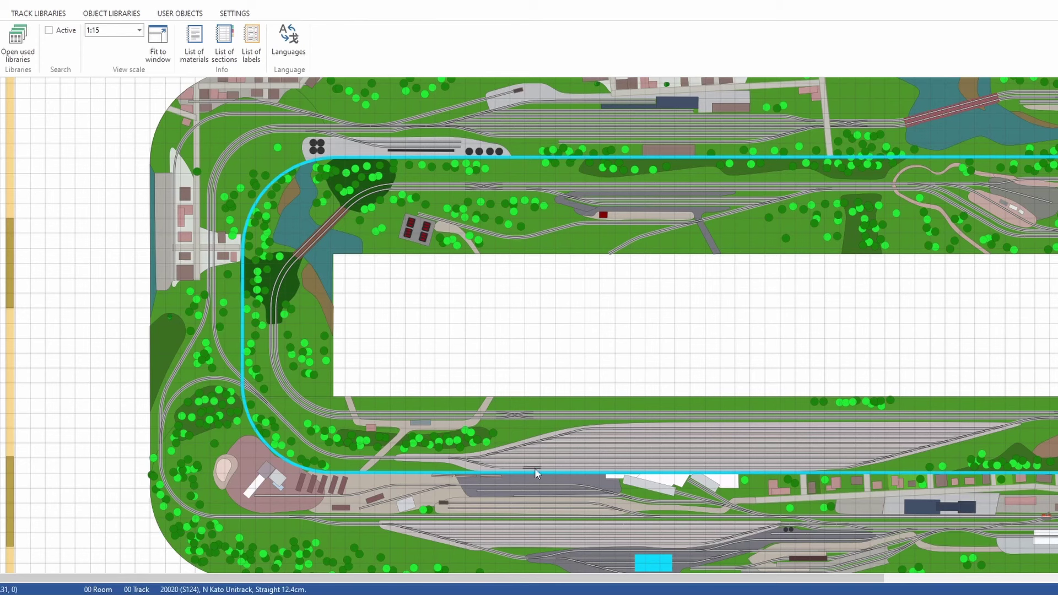
# Step: Highlight the main-line stretch between the two double crossovers north of the large multi-track yard, then clear the selection
pyautogui.click(386, 98)
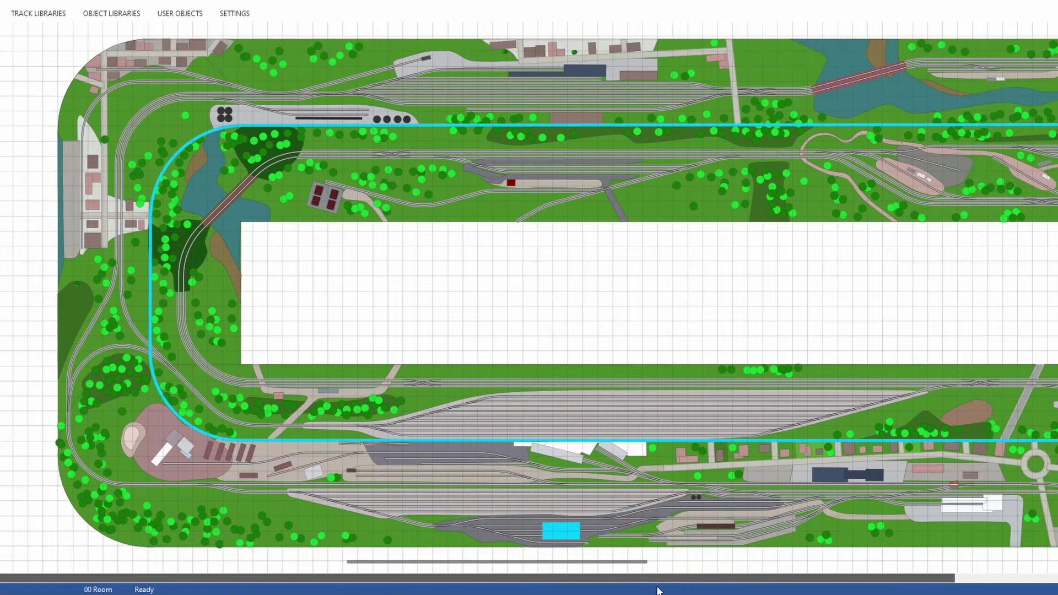
pyautogui.scroll(1, 662, 319)
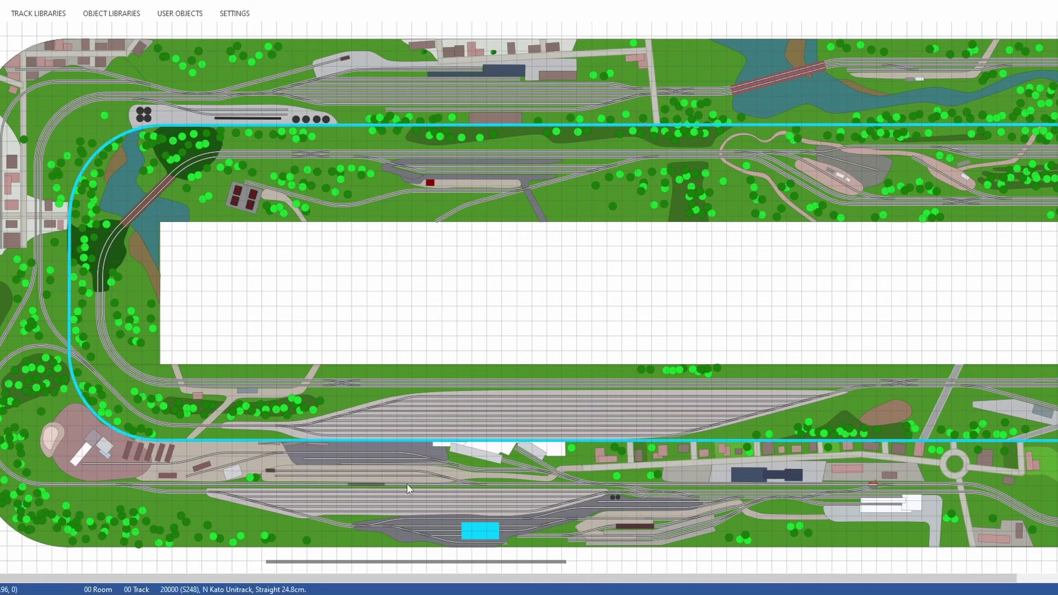
pyautogui.click(907, 386)
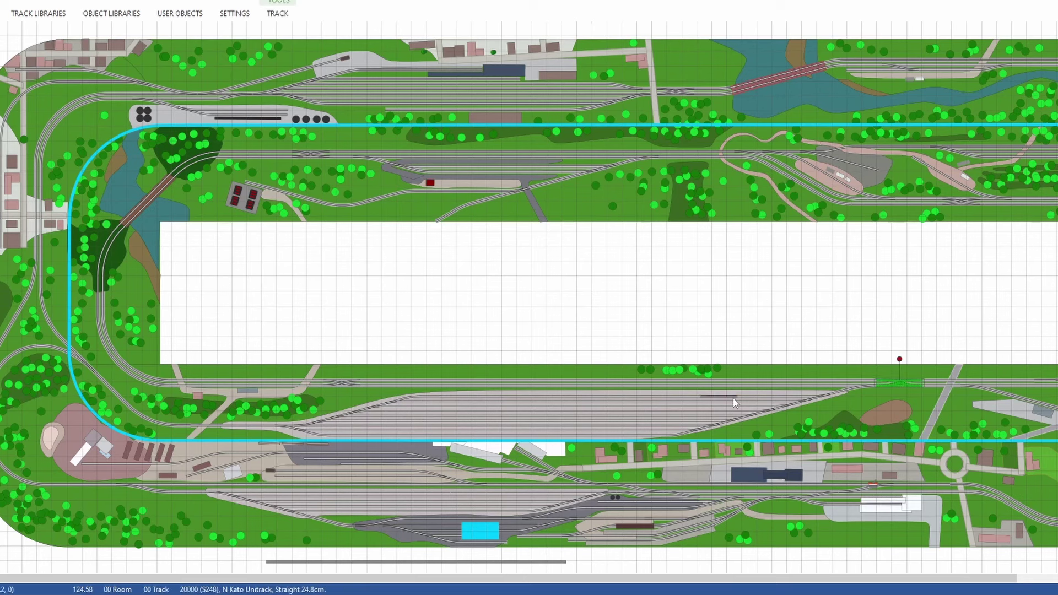
pyautogui.keyDown('shift'); pyautogui.click(355, 385); pyautogui.keyUp('shift')
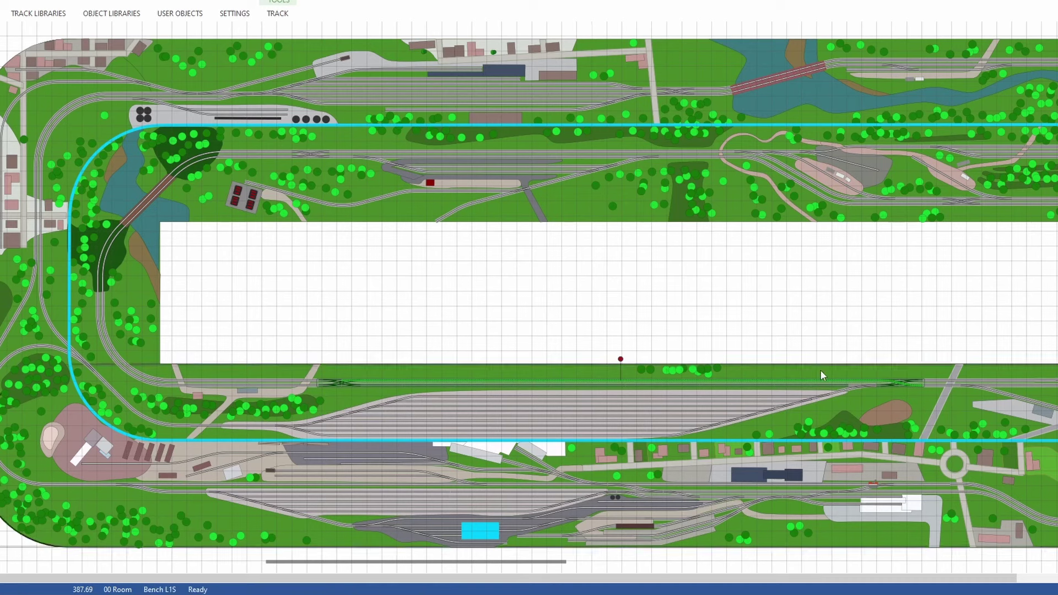
pyautogui.click(360, 399)
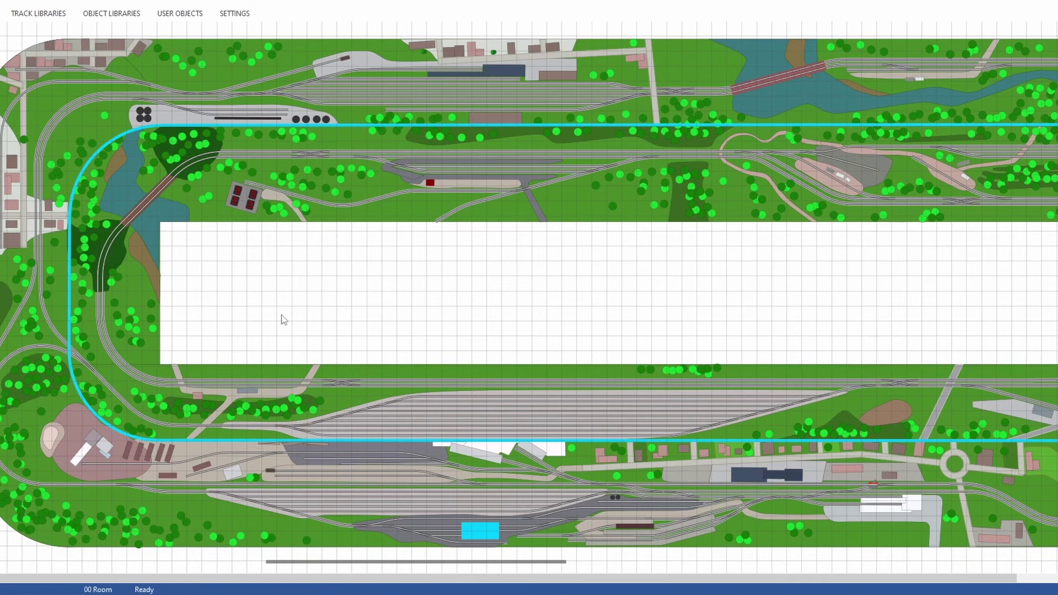
# Step: Highlight together the double crossover east of the curved river bridge and the one northwest of the large yard, then clear the selection
pyautogui.click(313, 153)
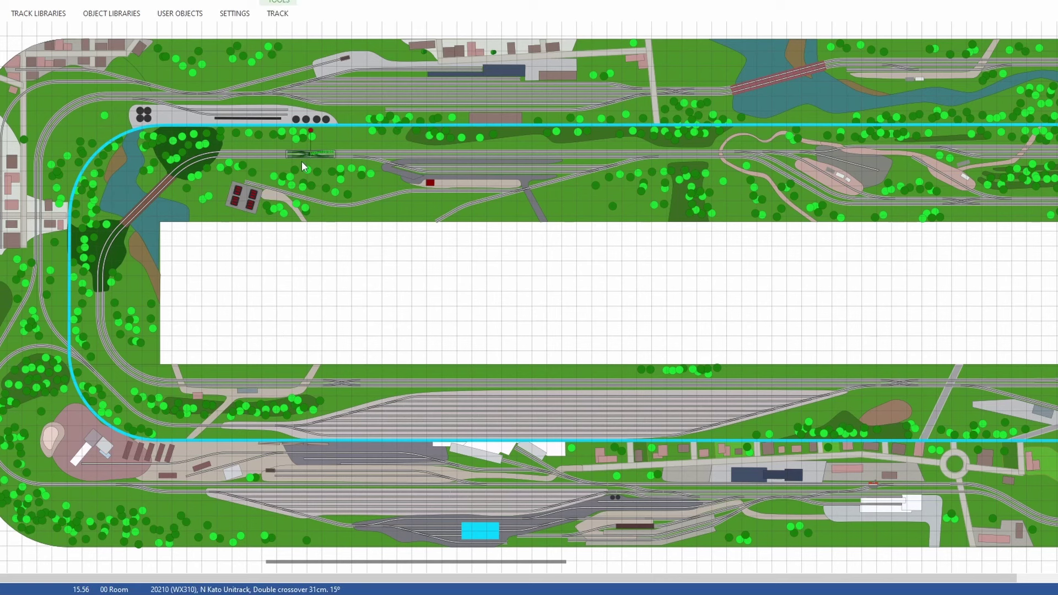
pyautogui.keyDown('ctrl'); pyautogui.click(333, 383); pyautogui.keyUp('ctrl')
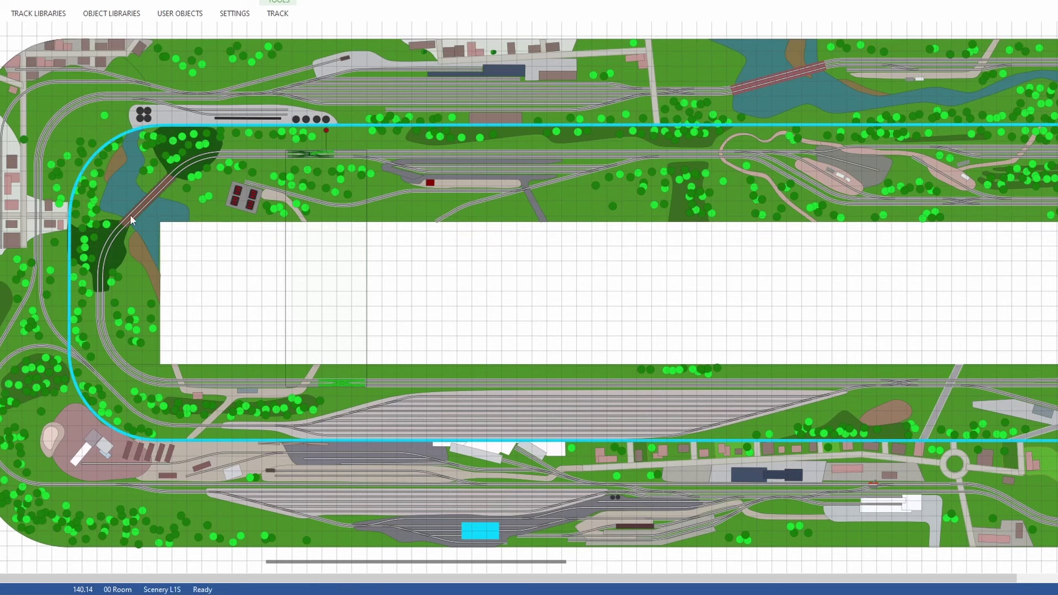
pyautogui.click(399, 278)
# Step: Highlight in turn the double crossovers east of the curved river bridge, south of the eastern pink area and west of the straight red bridge
pyautogui.click(317, 157)
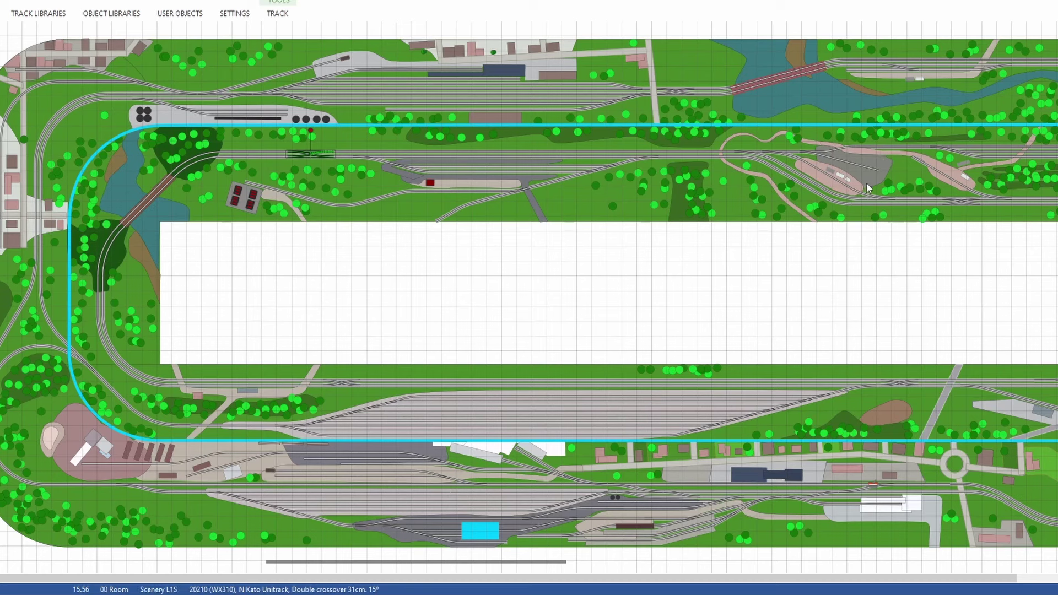
pyautogui.click(970, 200)
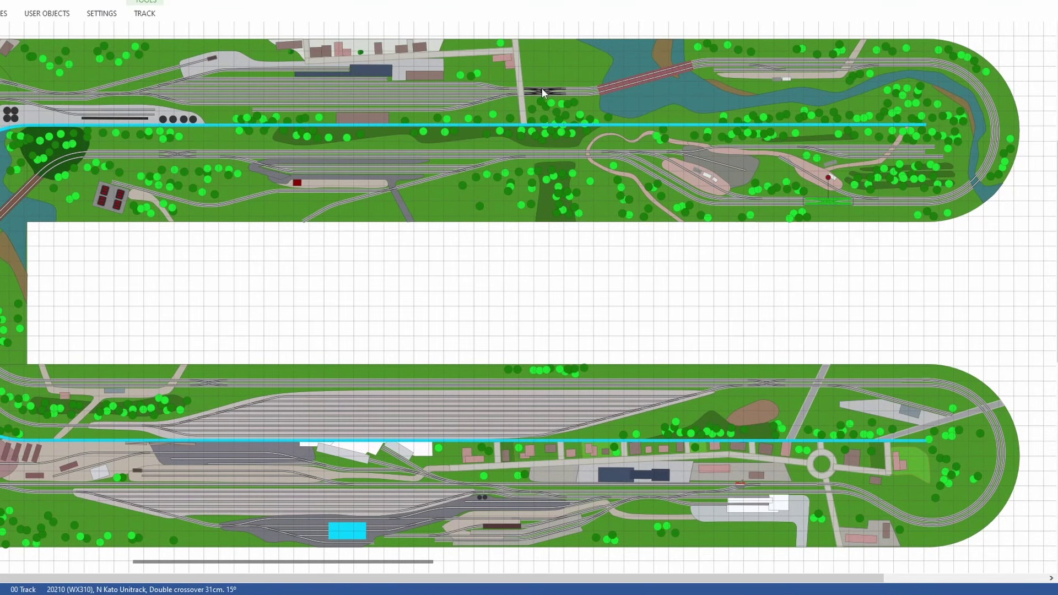
pyautogui.click(542, 92)
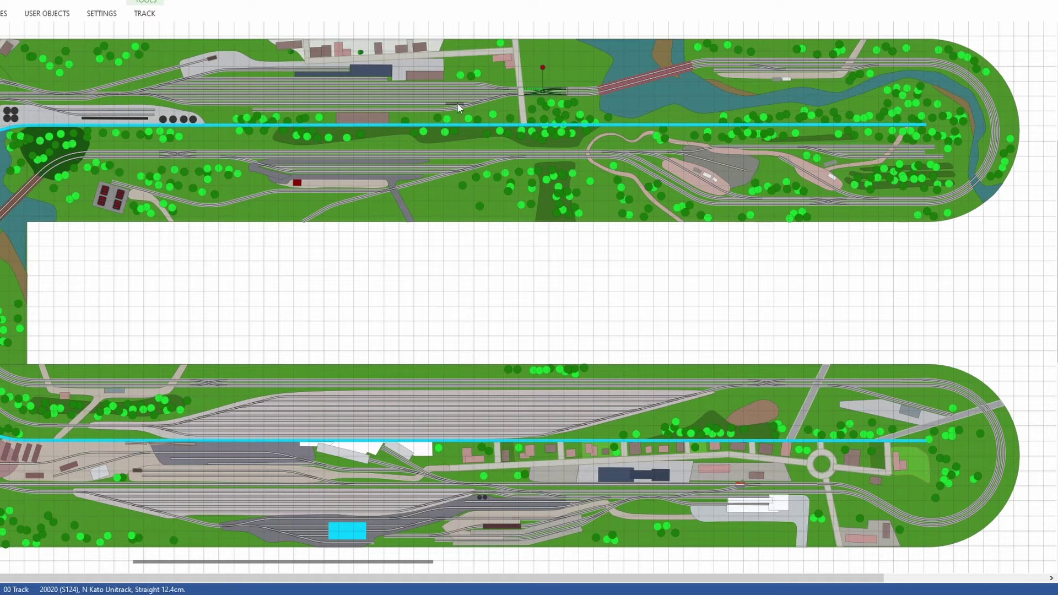